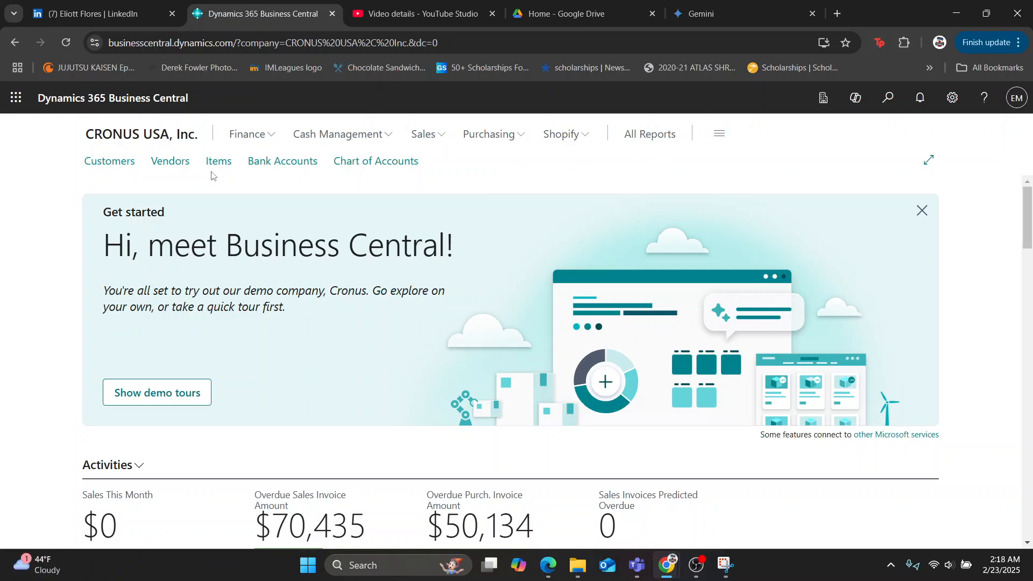
Find the Items list and create a new item from the ITEM template.
{"action": "left_click", "coordinate": [898, 99]}
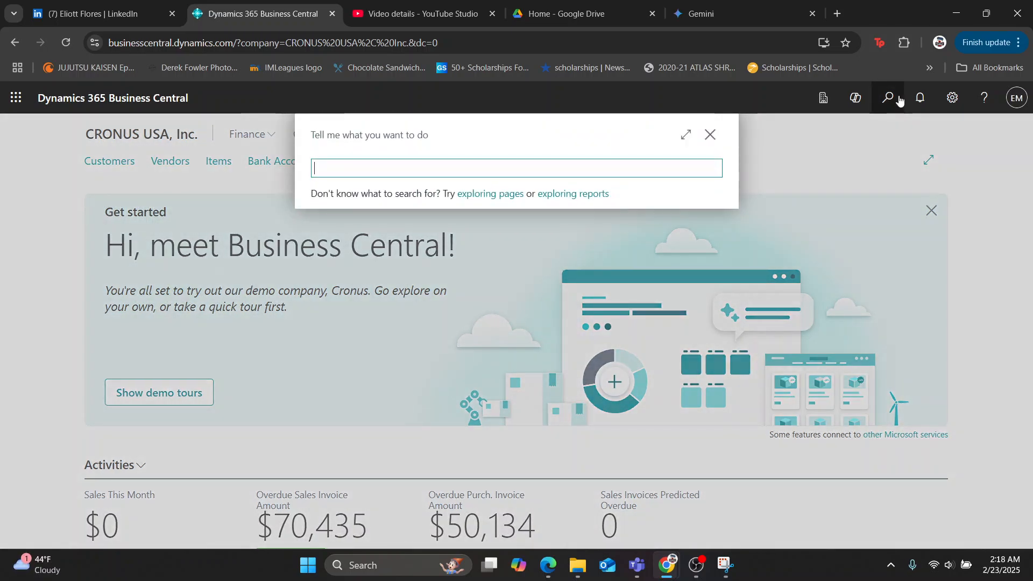
{"action": "type", "text": "items"}
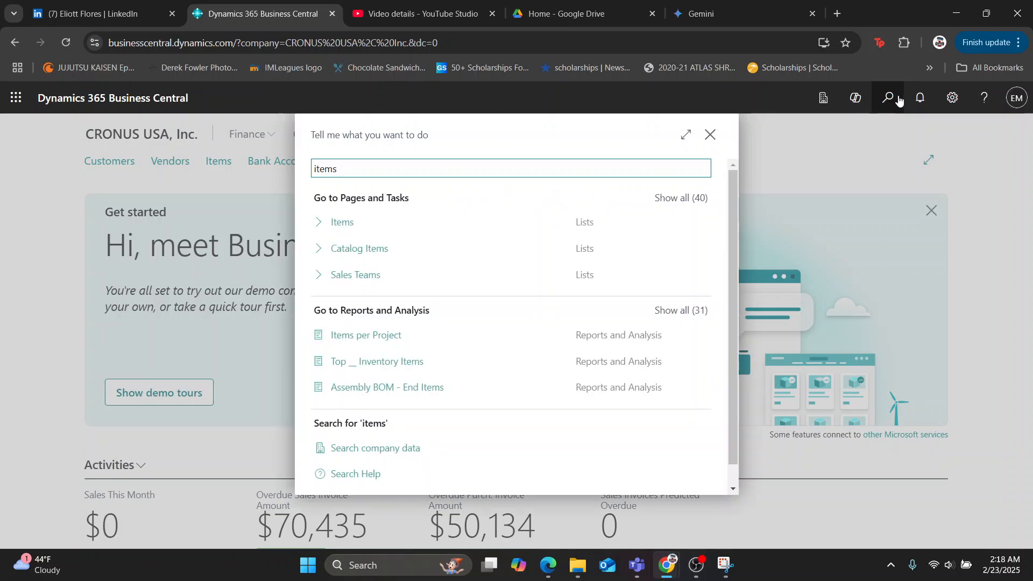
{"action": "left_click", "coordinate": [387, 227]}
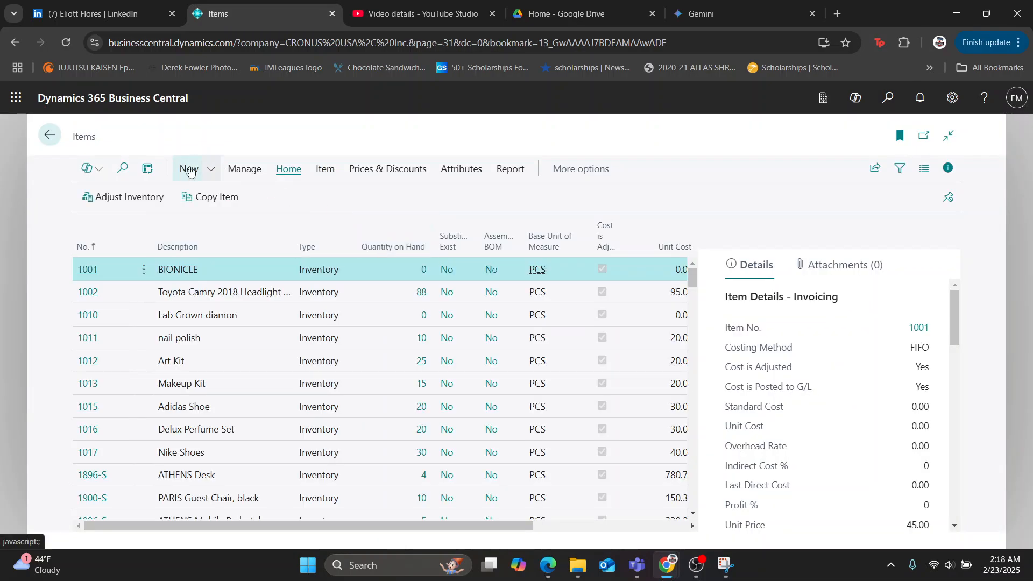
{"action": "left_click", "coordinate": [189, 168]}
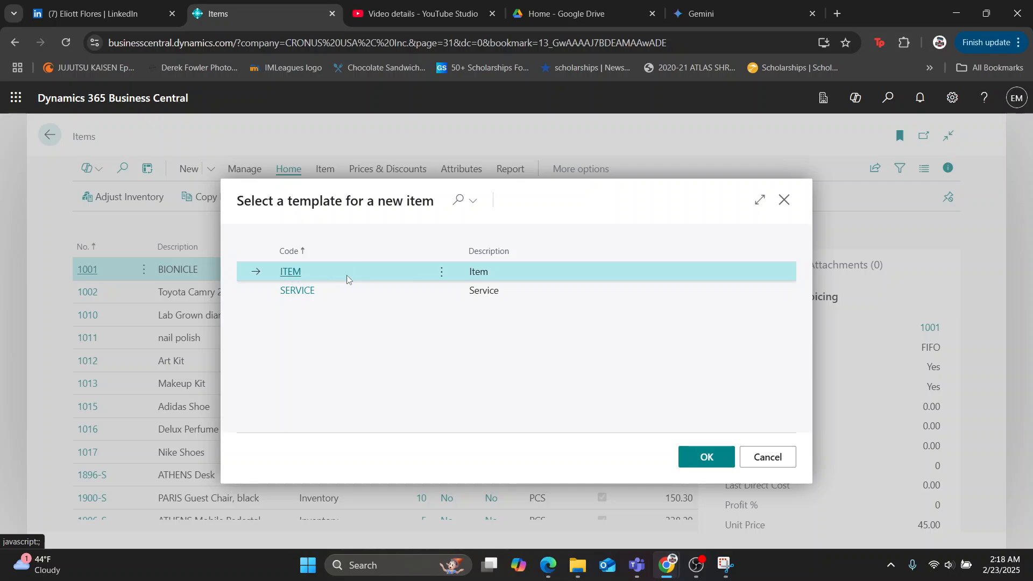
{"action": "left_click", "coordinate": [710, 461]}
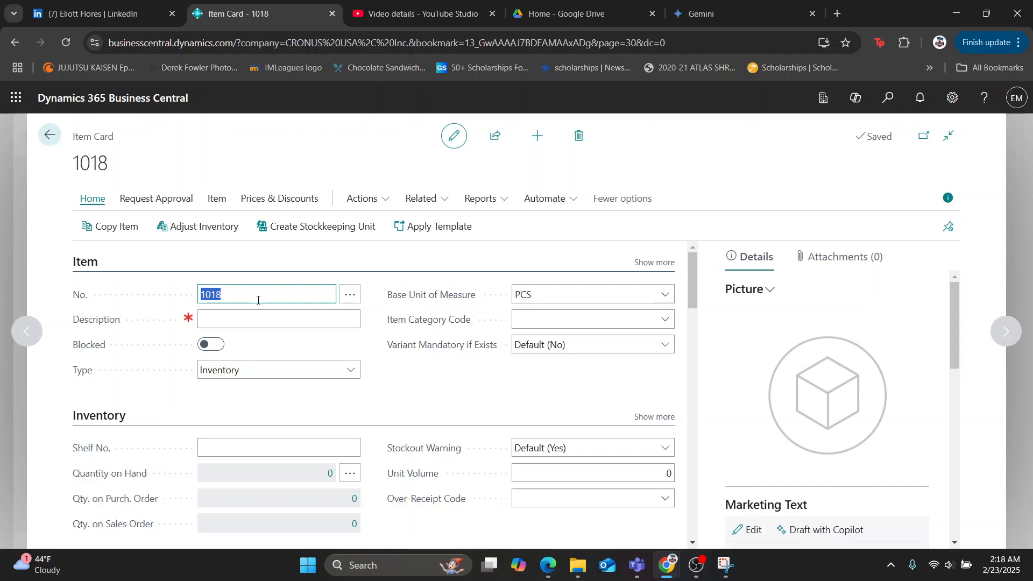
Enter Gold Earrings as the new item's description and keep its type as Inventory.
{"action": "left_click", "coordinate": [228, 325]}
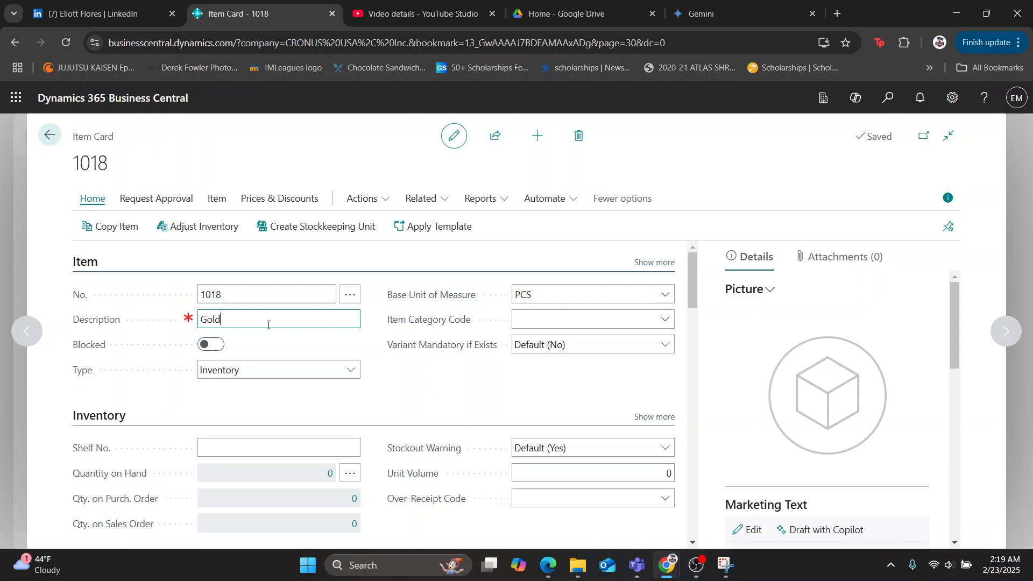
{"action": "type", "text": "ings"}
{"action": "left_click", "coordinate": [355, 370]}
{"action": "left_click", "coordinate": [426, 375]}
Set the Gold Earrings unit cost to 100 and the unit price to 300.
{"action": "scroll", "coordinate": [427, 374], "scroll_direction": "down", "scroll_amount": 7}
{"action": "scroll", "coordinate": [412, 377], "scroll_direction": "up", "scroll_amount": 2}
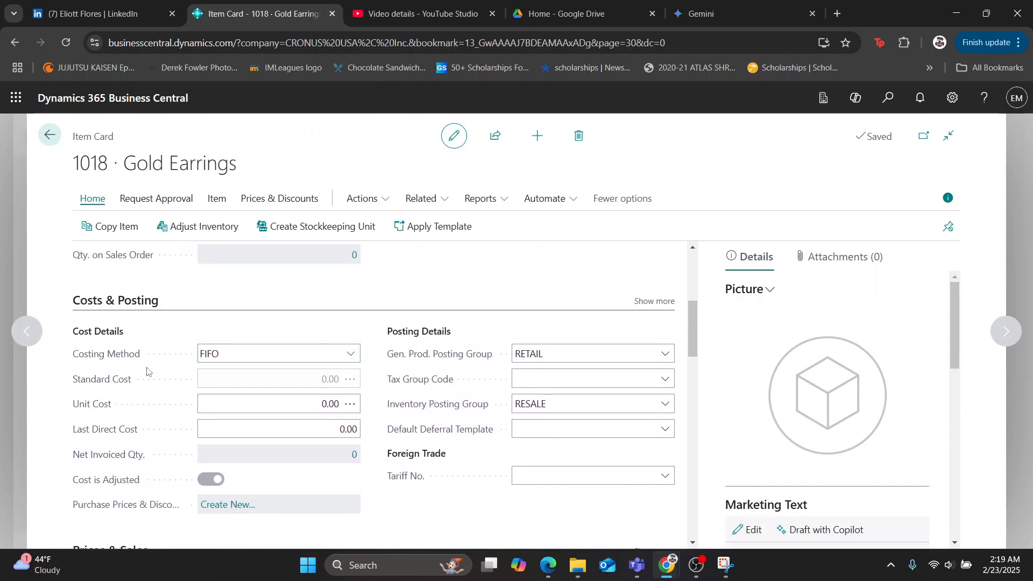
{"action": "left_click", "coordinate": [334, 407]}
{"action": "type", "text": "100"}
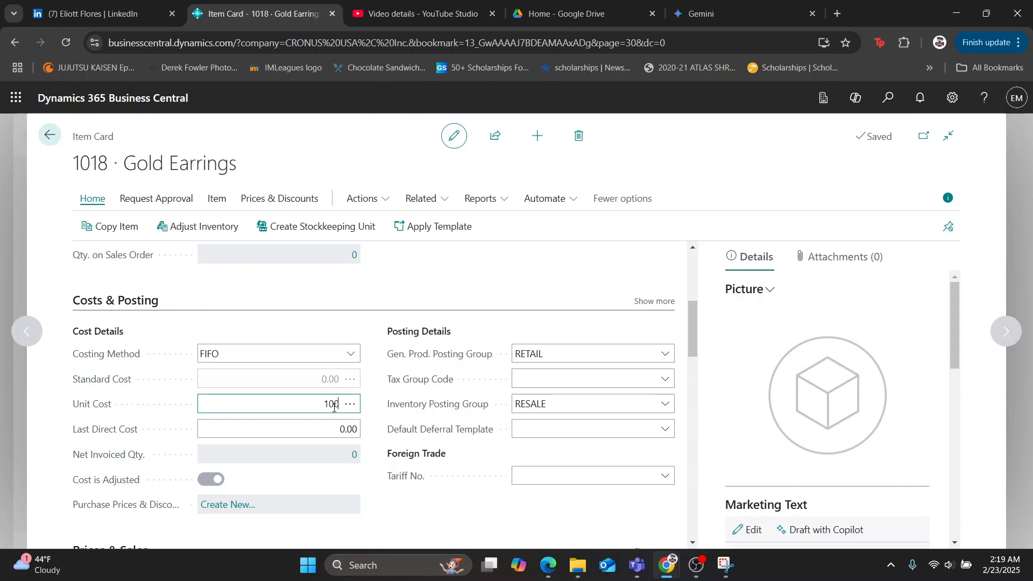
{"action": "left_click", "coordinate": [401, 519]}
{"action": "scroll", "coordinate": [334, 495], "scroll_direction": "down", "scroll_amount": 4}
{"action": "left_click", "coordinate": [334, 380]}
{"action": "type", "text": "3000"}
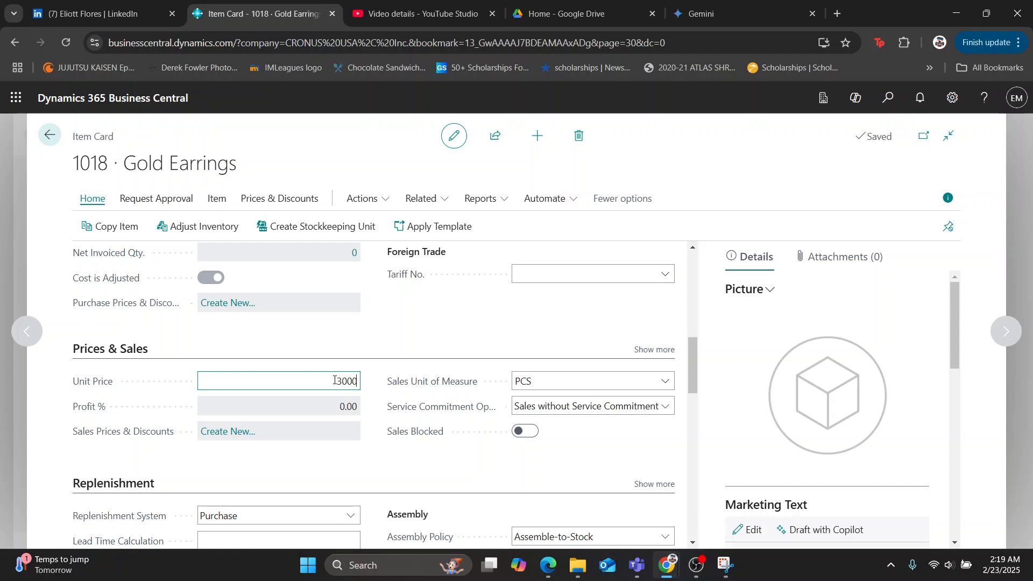
{"action": "left_click", "coordinate": [347, 467]}
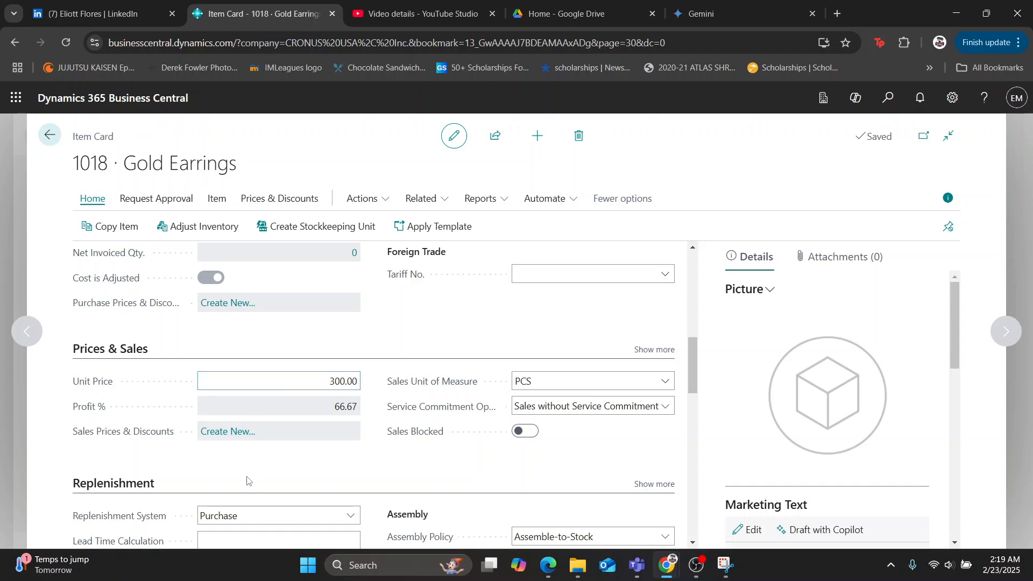
Adjust the Gold Earrings quantity on hand by setting the Main Warehouse's new inventory to 30.
{"action": "scroll", "coordinate": [284, 445], "scroll_direction": "up", "scroll_amount": 6}
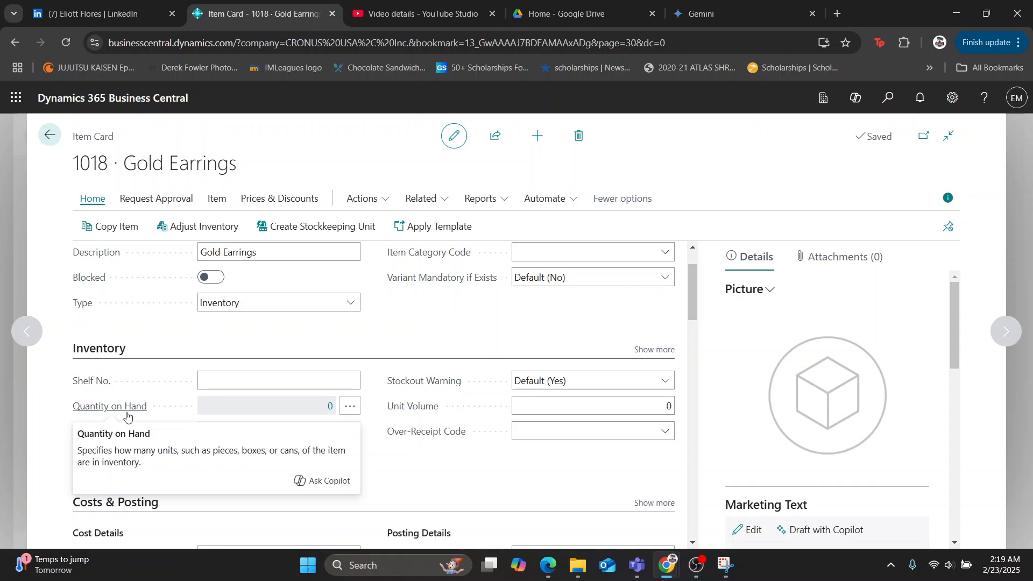
{"action": "left_click", "coordinate": [351, 407]}
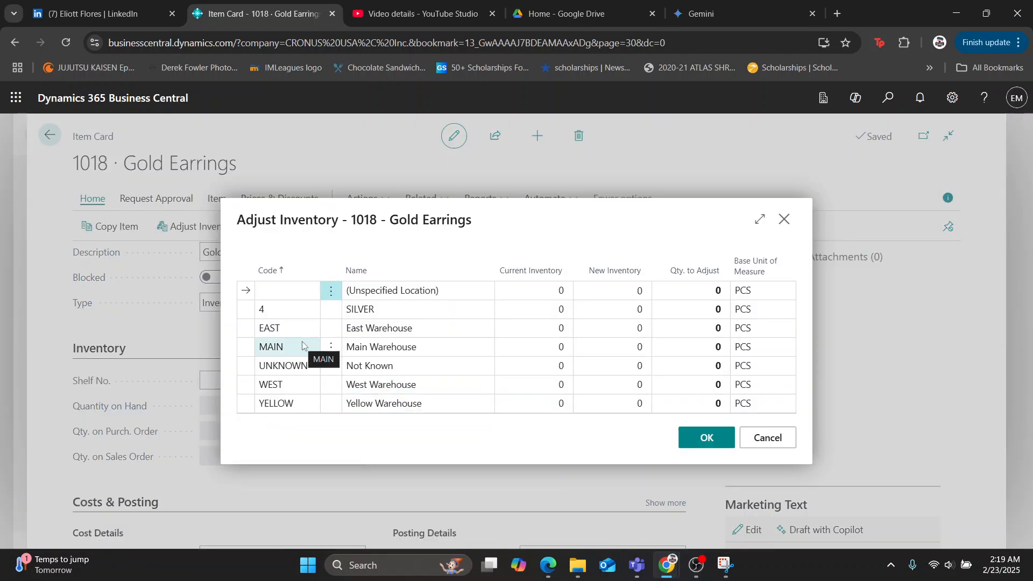
{"action": "left_click", "coordinate": [633, 353]}
{"action": "type", "text": "3"}
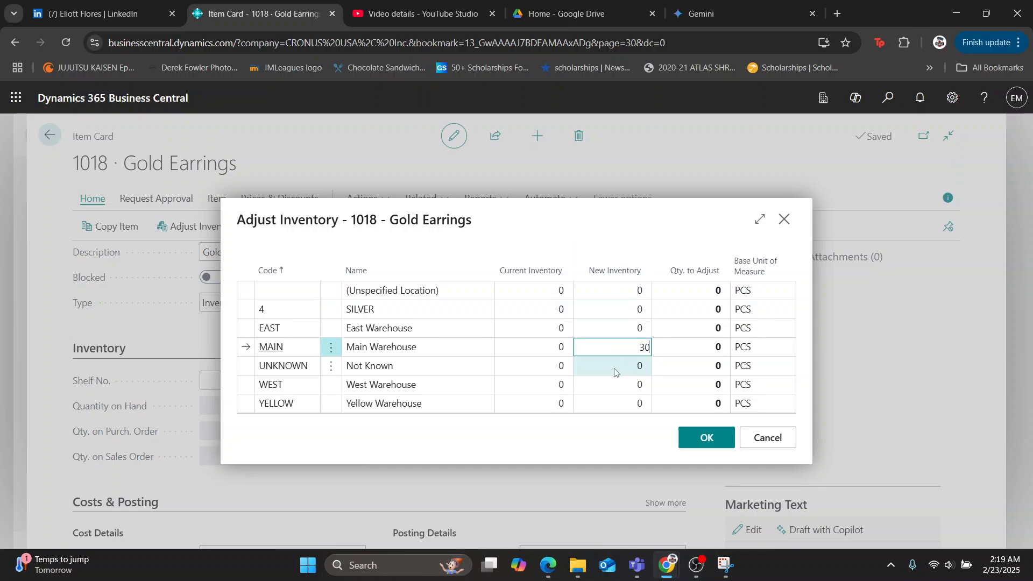
{"action": "left_click", "coordinate": [564, 451]}
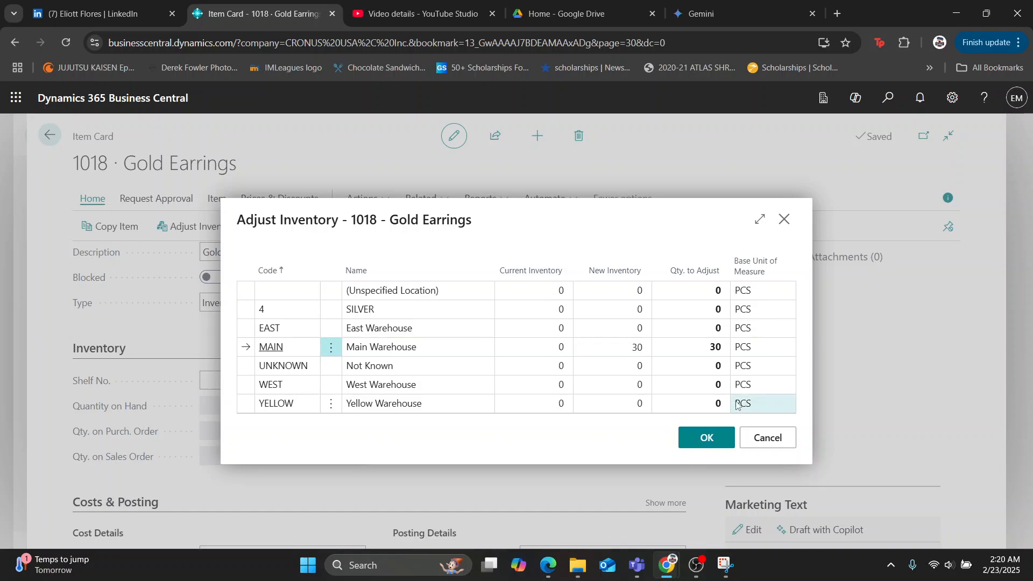
{"action": "left_click", "coordinate": [702, 442]}
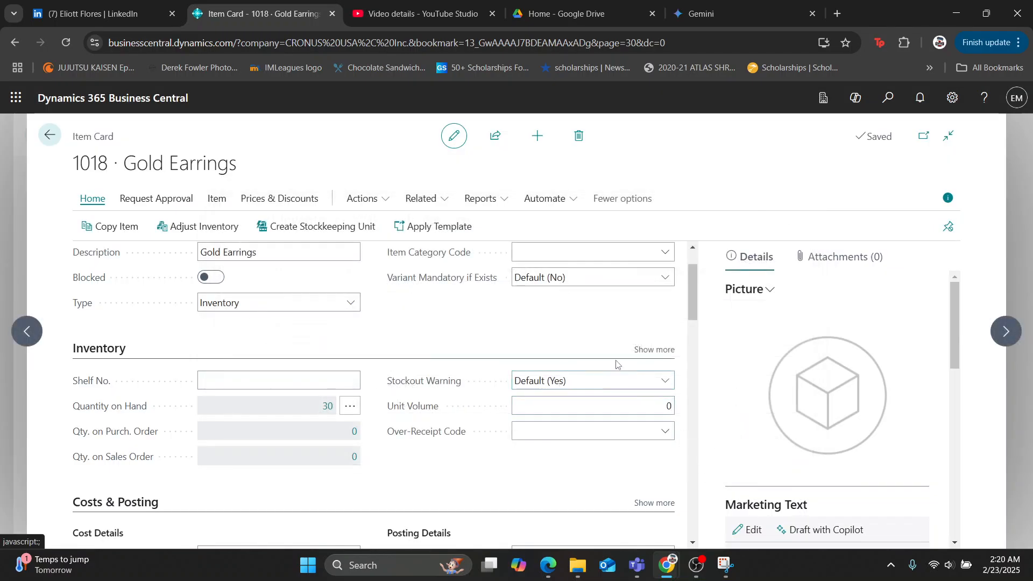
Set the Gold Earrings tax group code to TAXABLE in the posting details.
{"action": "scroll", "coordinate": [617, 364], "scroll_direction": "down", "scroll_amount": 3}
{"action": "scroll", "coordinate": [617, 364], "scroll_direction": "up", "scroll_amount": 4}
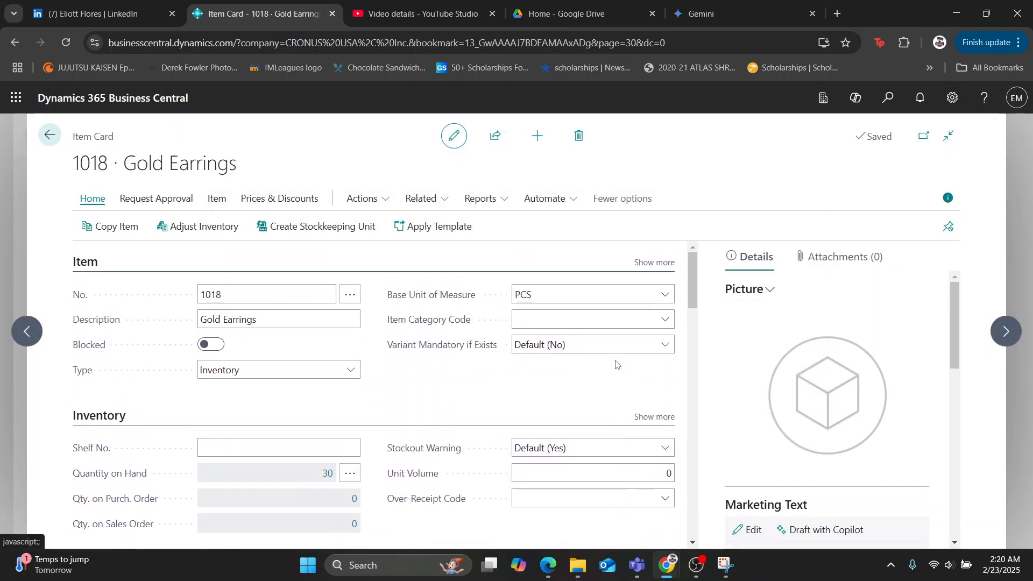
{"action": "scroll", "coordinate": [617, 365], "scroll_direction": "down", "scroll_amount": 2}
{"action": "scroll", "coordinate": [617, 364], "scroll_direction": "down", "scroll_amount": 2}
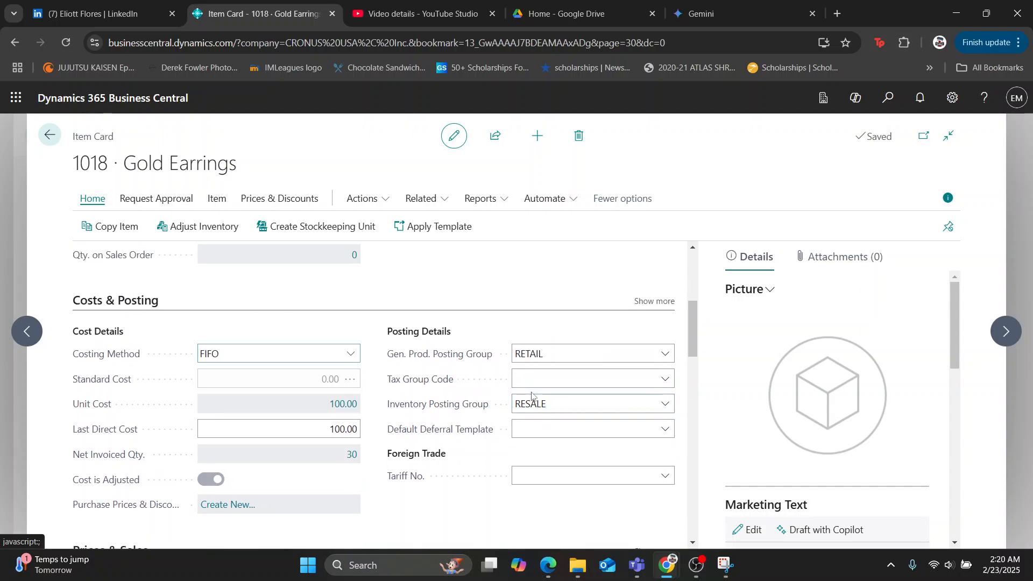
{"action": "left_click", "coordinate": [651, 387]}
{"action": "scroll", "coordinate": [586, 484], "scroll_direction": "down", "scroll_amount": 1}
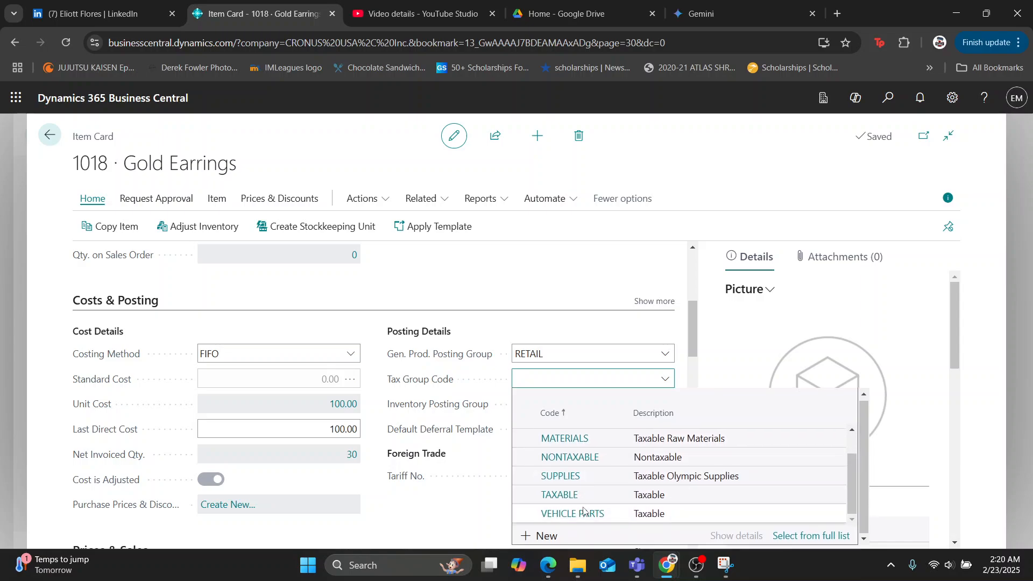
{"action": "left_click", "coordinate": [582, 501]}
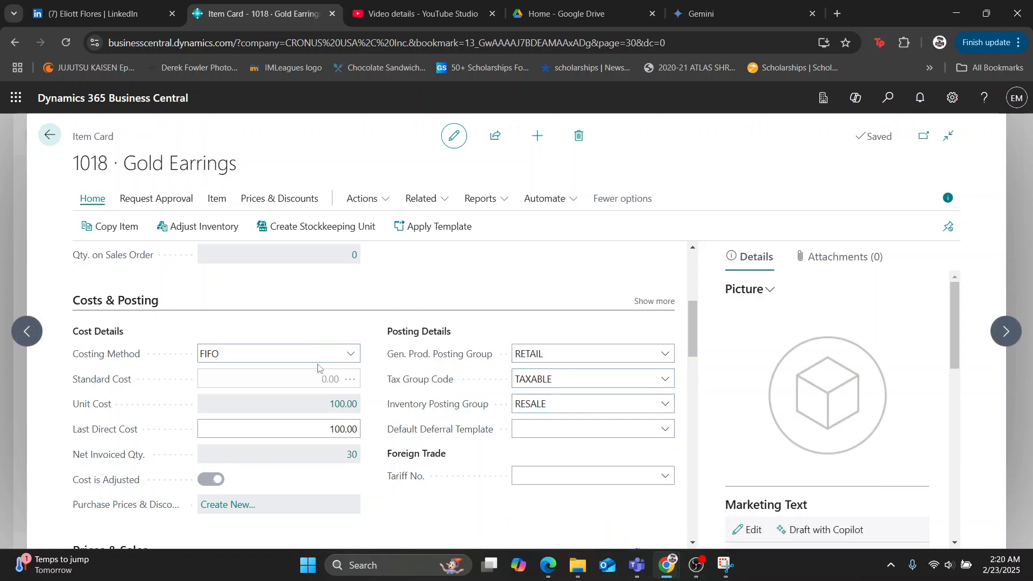
Review the costs, prices and replenishment sections of the Gold Earrings item card.
{"action": "scroll", "coordinate": [318, 368], "scroll_direction": "down", "scroll_amount": 1}
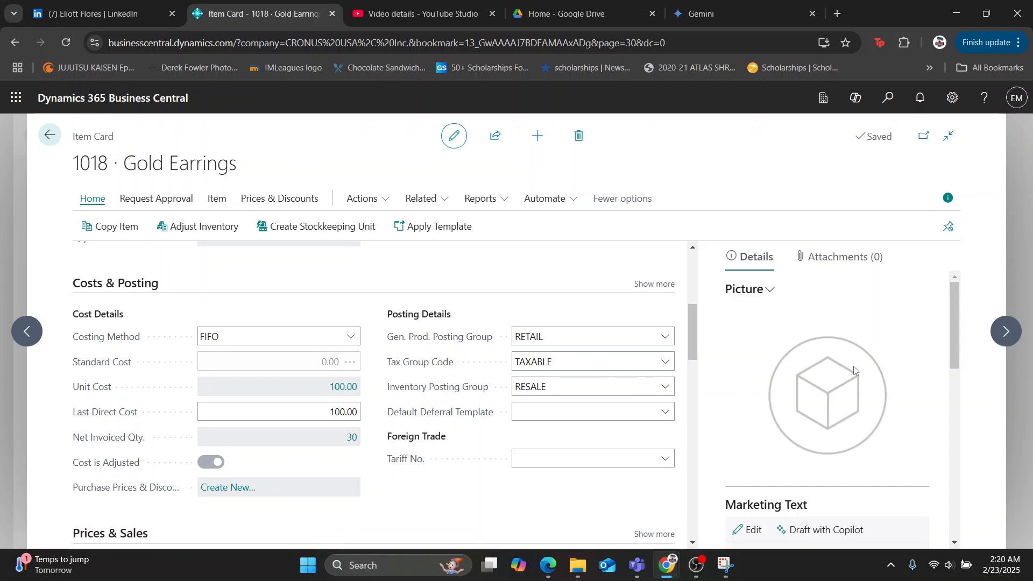
{"action": "scroll", "coordinate": [843, 389], "scroll_direction": "down", "scroll_amount": 4}
{"action": "scroll", "coordinate": [261, 445], "scroll_direction": "down", "scroll_amount": 8}
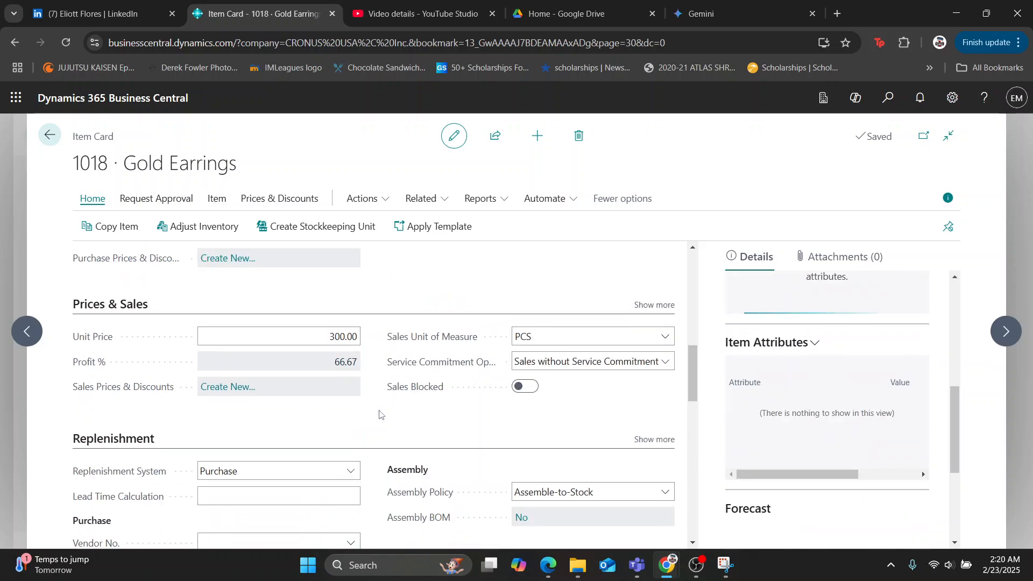
{"action": "scroll", "coordinate": [199, 436], "scroll_direction": "up", "scroll_amount": 4}
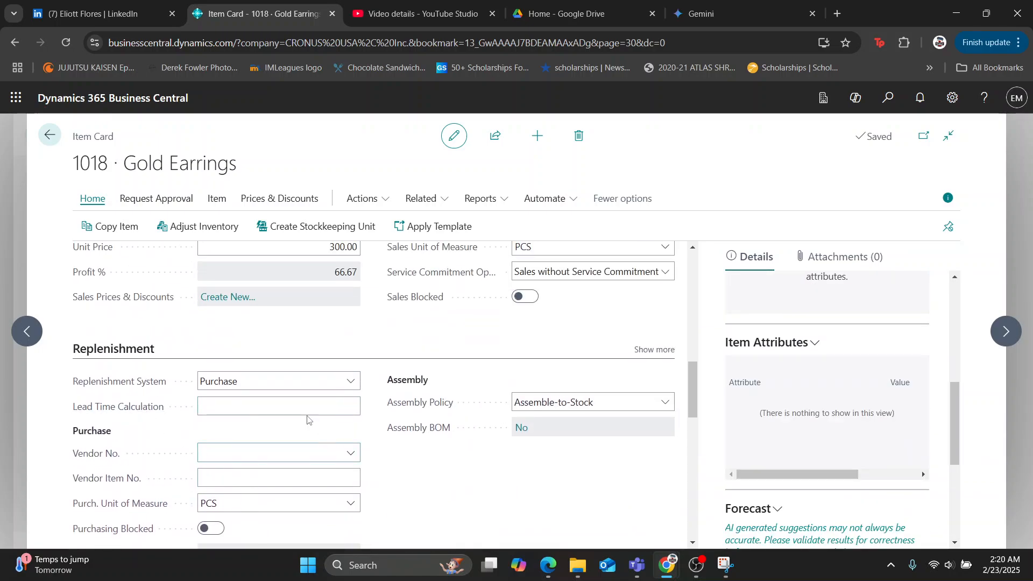
{"action": "scroll", "coordinate": [189, 393], "scroll_direction": "down", "scroll_amount": 1}
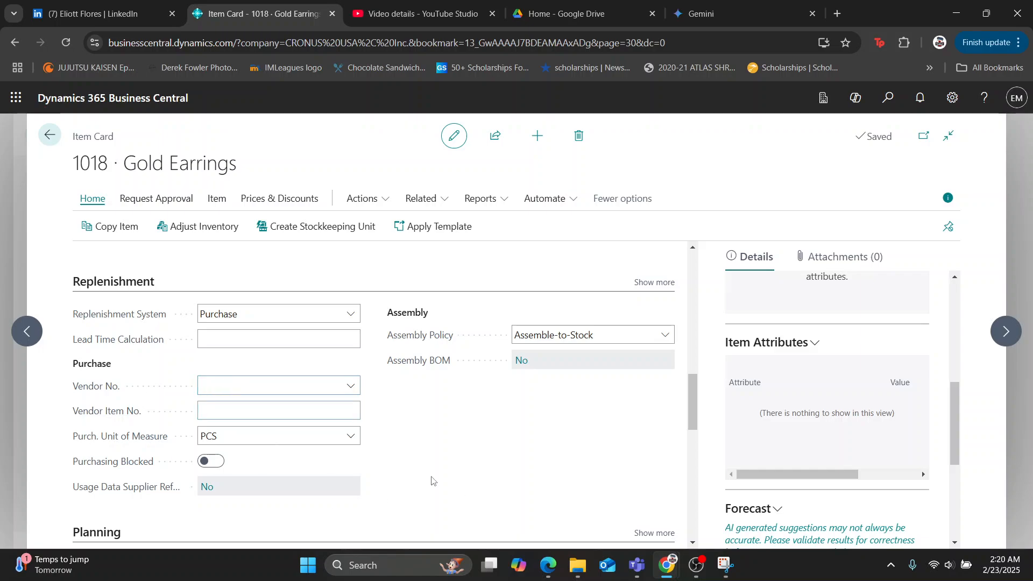
{"action": "scroll", "coordinate": [409, 404], "scroll_direction": "up", "scroll_amount": 10}
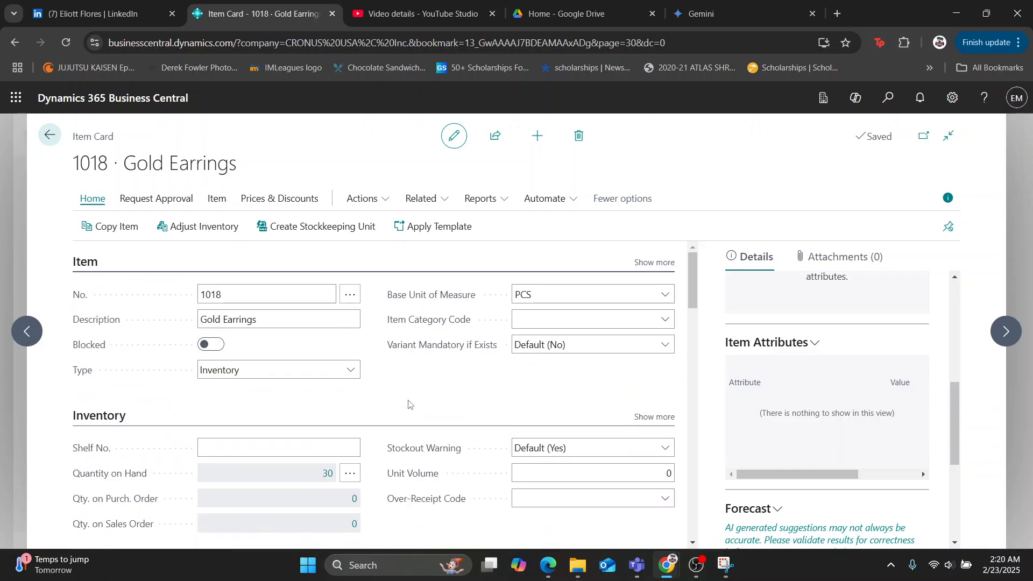
Find the Customers list and create a new customer from the CUSTOMER PERSON template.
{"action": "key", "text": "alt+q"}
{"action": "type", "text": "customers"}
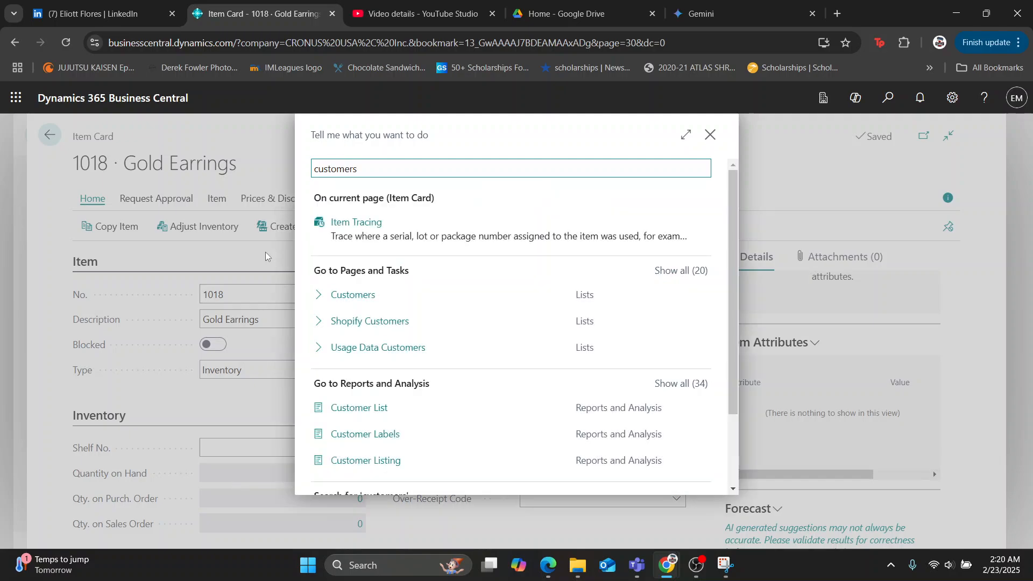
{"action": "left_click", "coordinate": [344, 297]}
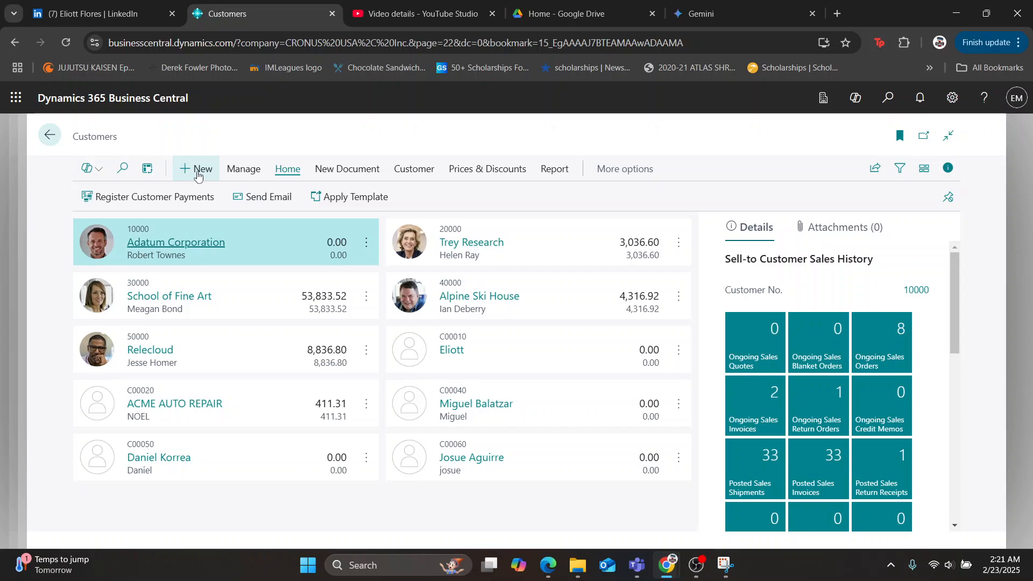
{"action": "left_click", "coordinate": [197, 172]}
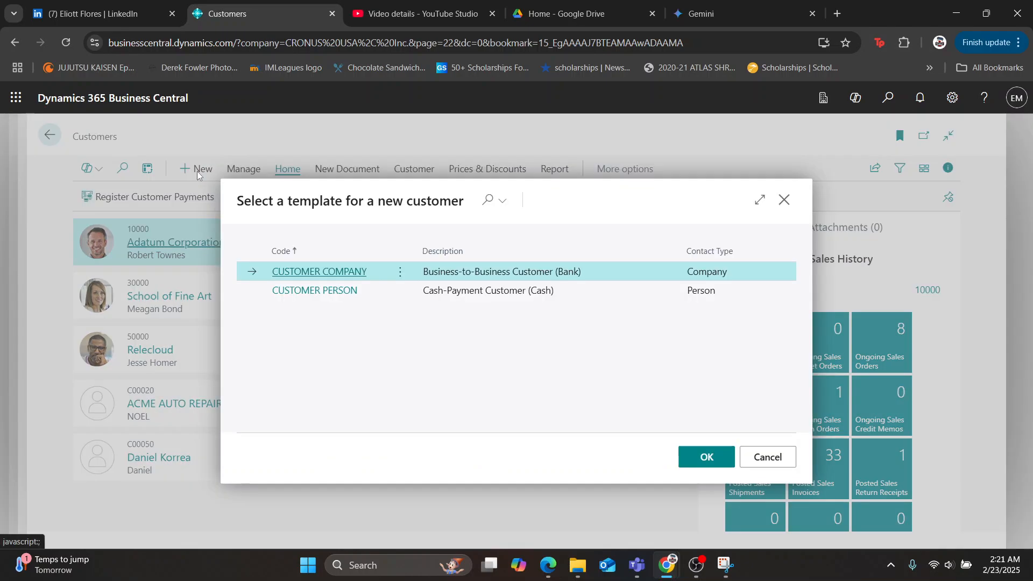
{"action": "left_click", "coordinate": [294, 296]}
{"action": "left_click", "coordinate": [706, 456]}
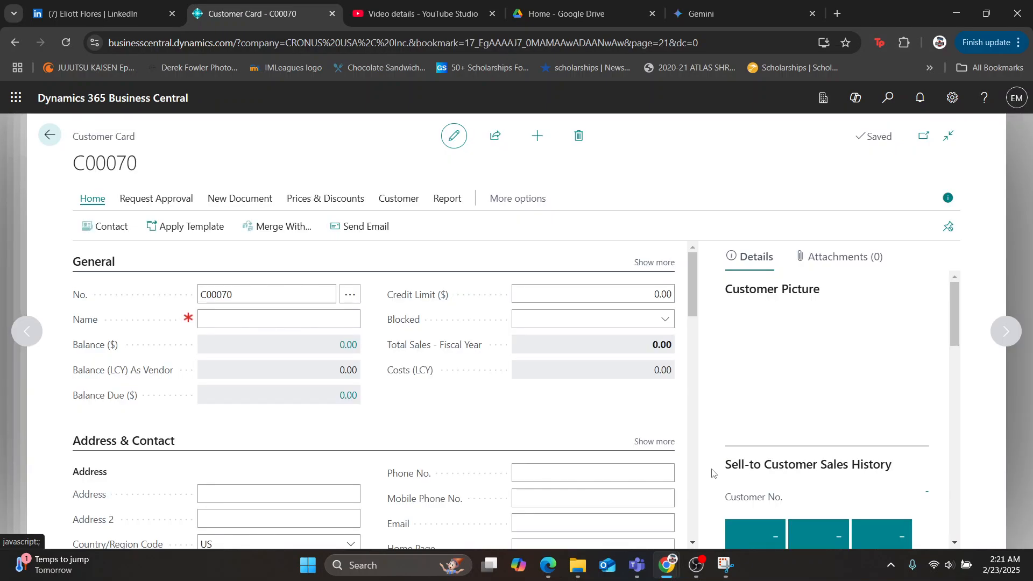
Enter the new customer's full name in the General section of the customer card.
{"action": "left_click", "coordinate": [258, 295]}
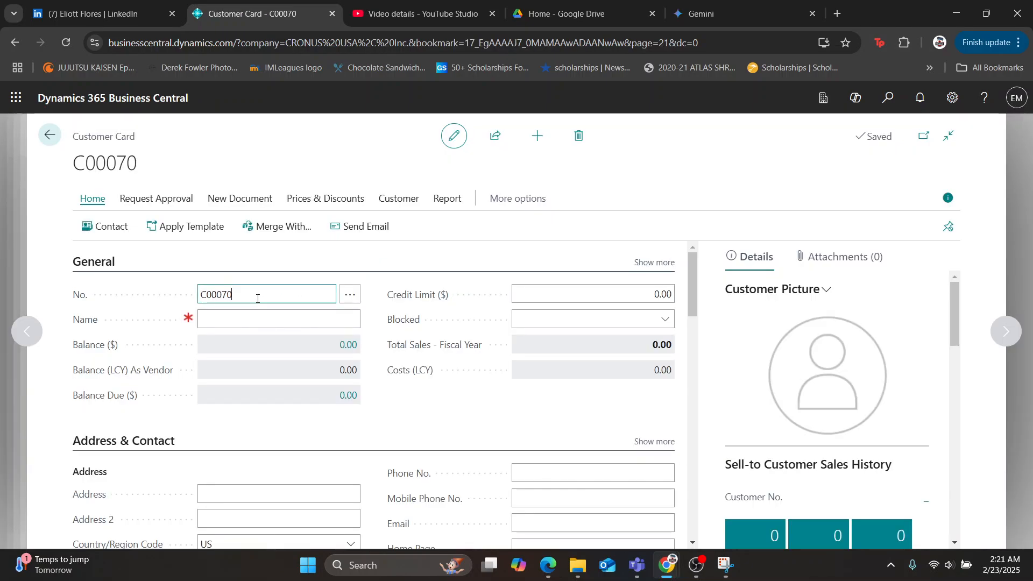
{"action": "left_click", "coordinate": [219, 321]}
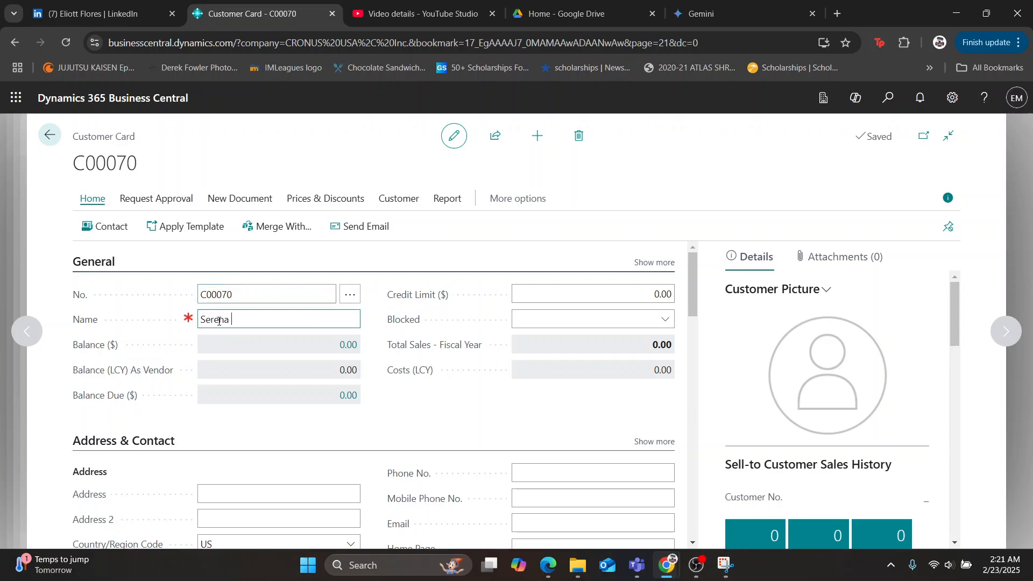
{"action": "left_click", "coordinate": [472, 424]}
Fill in the customer's street address, city and state in the Address & Contact section.
{"action": "scroll", "coordinate": [377, 417], "scroll_direction": "down", "scroll_amount": 3}
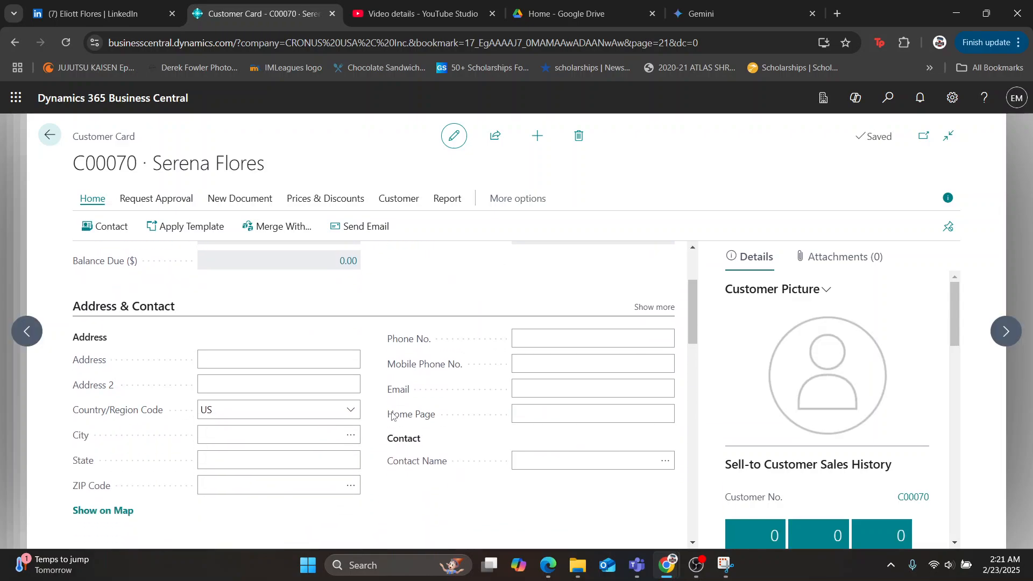
{"action": "left_click", "coordinate": [324, 309]}
{"action": "left_click", "coordinate": [275, 290]}
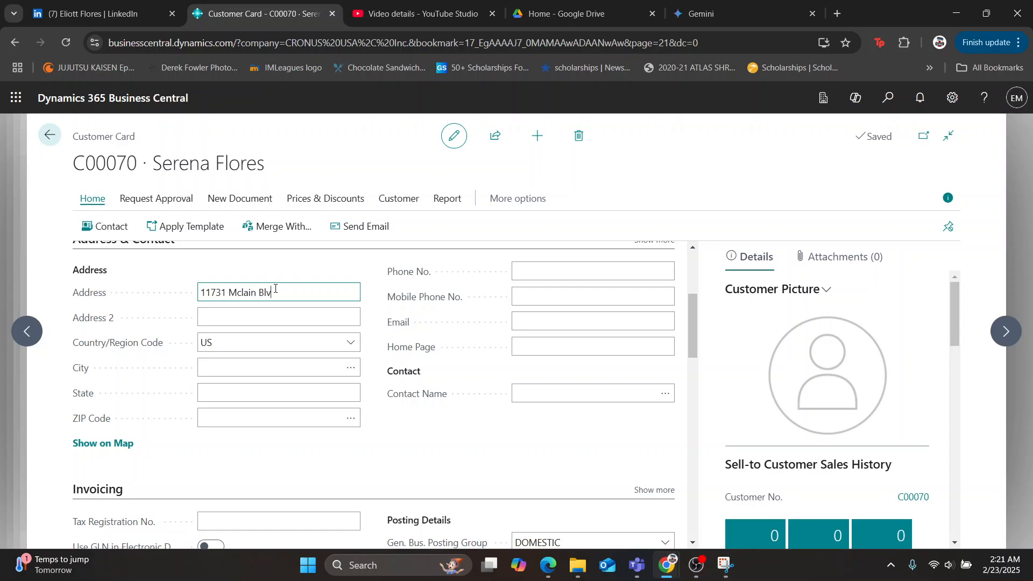
{"action": "left_click", "coordinate": [244, 369]}
{"action": "type", "text": "Houston"}
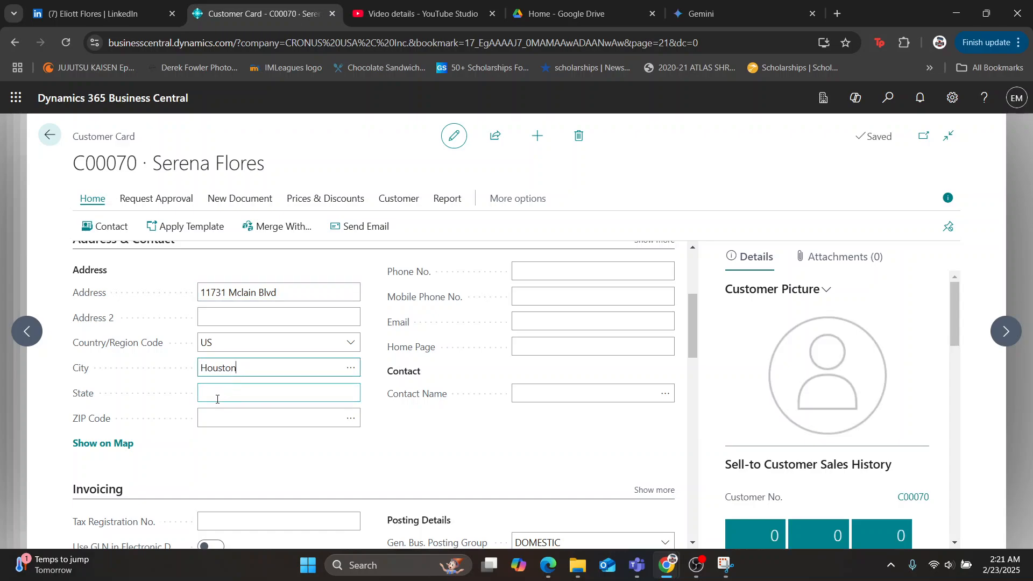
{"action": "left_click", "coordinate": [217, 399]}
{"action": "type", "text": "Texas"}
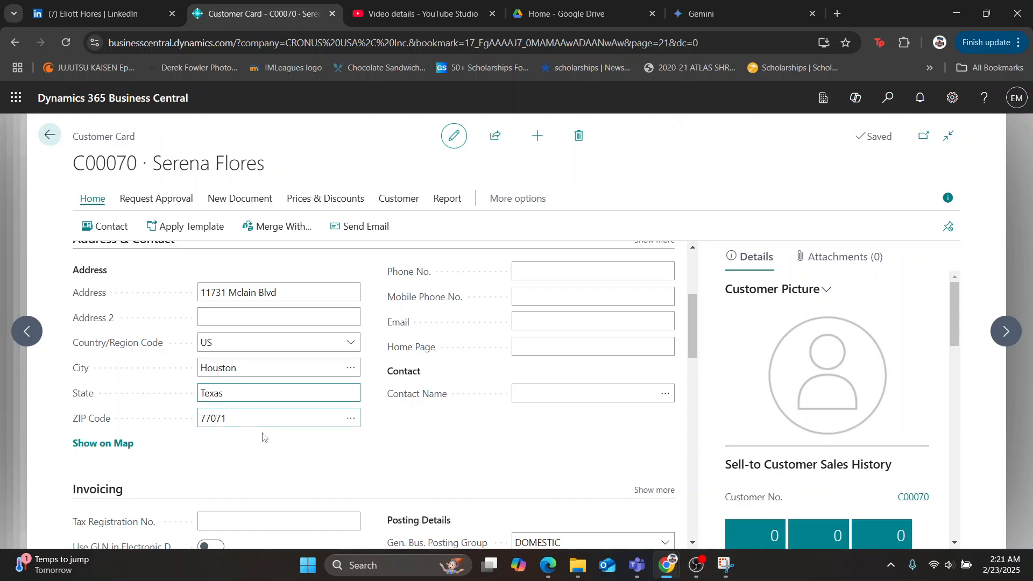
{"action": "key", "text": "Tab"}
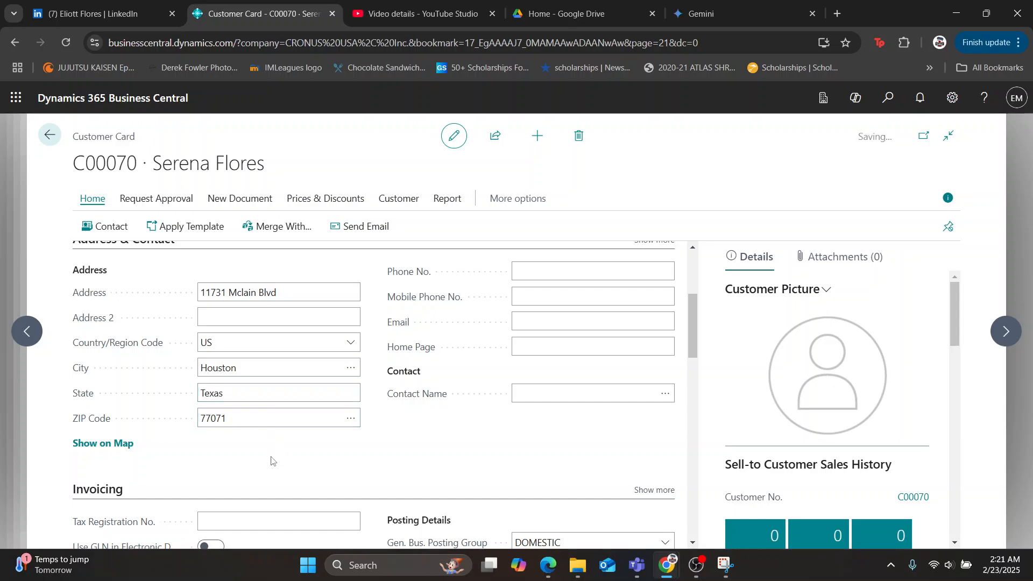
Enter the customer's phone number and e-mail address in the Address & Contact section.
{"action": "scroll", "coordinate": [377, 431], "scroll_direction": "up", "scroll_amount": 2}
{"action": "left_click", "coordinate": [567, 338]}
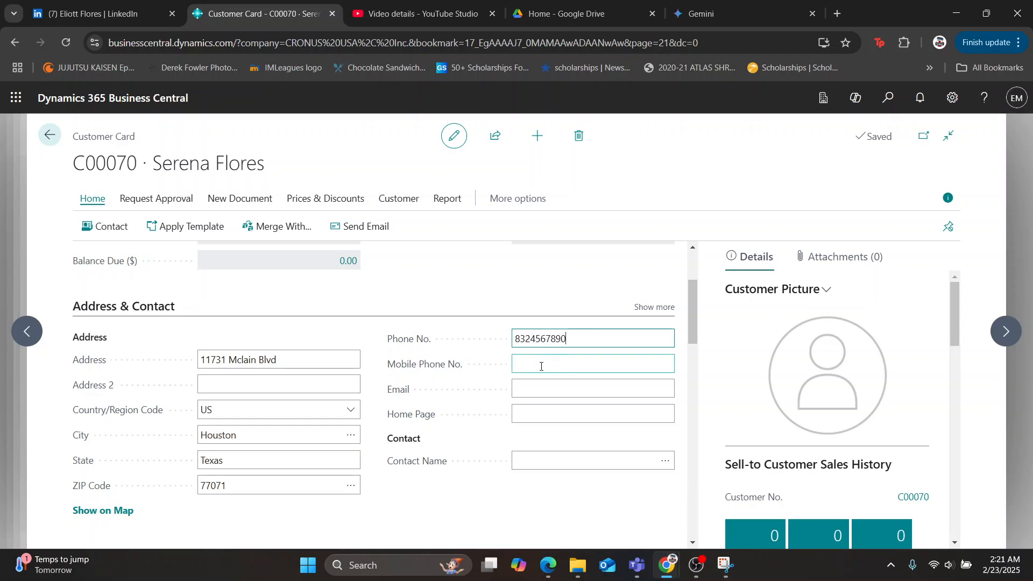
{"action": "left_click", "coordinate": [542, 398]}
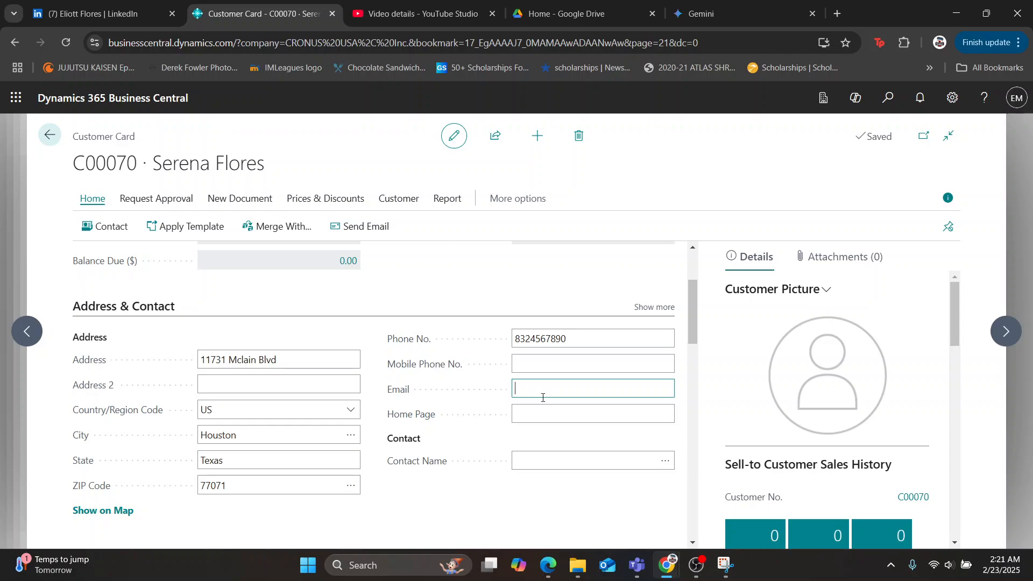
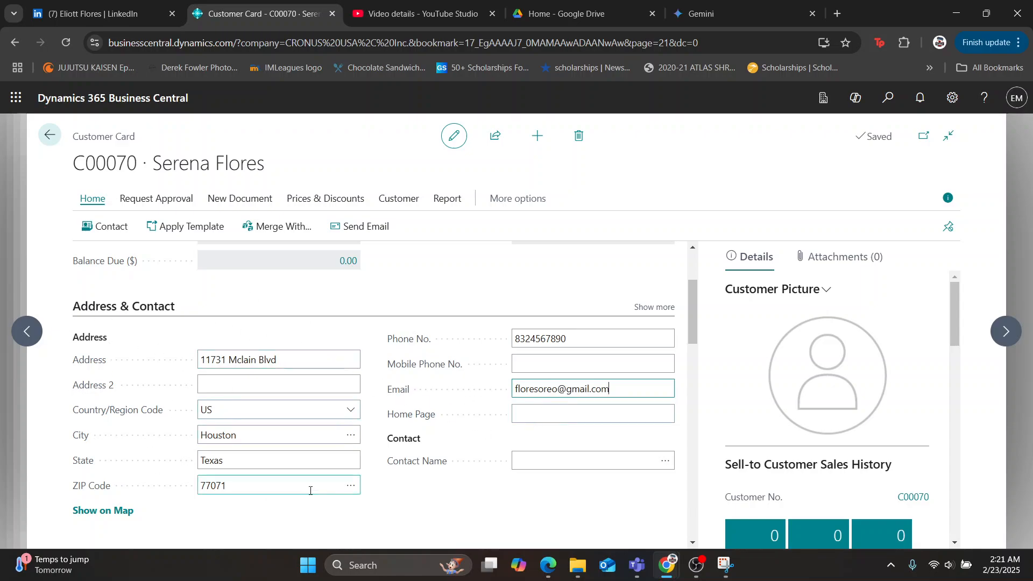
Fill in the Contact Name with the customer's first name.
{"action": "left_click", "coordinate": [586, 461]}
{"action": "type", "text": "Se"}
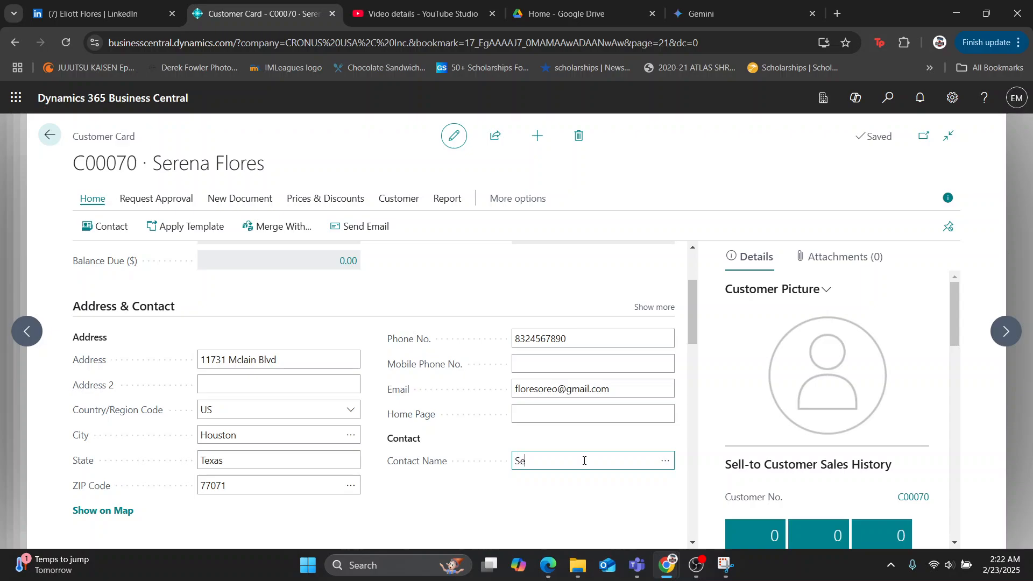
{"action": "type", "text": "rena"}
{"action": "left_click", "coordinate": [467, 506]}
Turn on Tax Liable in the customer's Invoicing section.
{"action": "scroll", "coordinate": [445, 434], "scroll_direction": "down", "scroll_amount": 2}
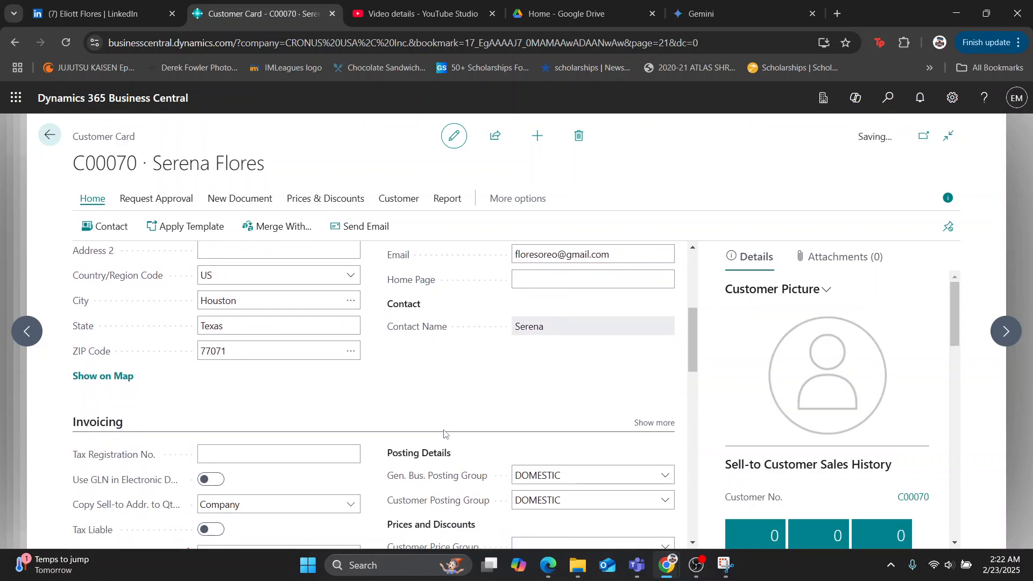
{"action": "scroll", "coordinate": [396, 376], "scroll_direction": "down", "scroll_amount": 1}
{"action": "scroll", "coordinate": [404, 287], "scroll_direction": "up", "scroll_amount": 3}
{"action": "scroll", "coordinate": [405, 287], "scroll_direction": "down", "scroll_amount": 4}
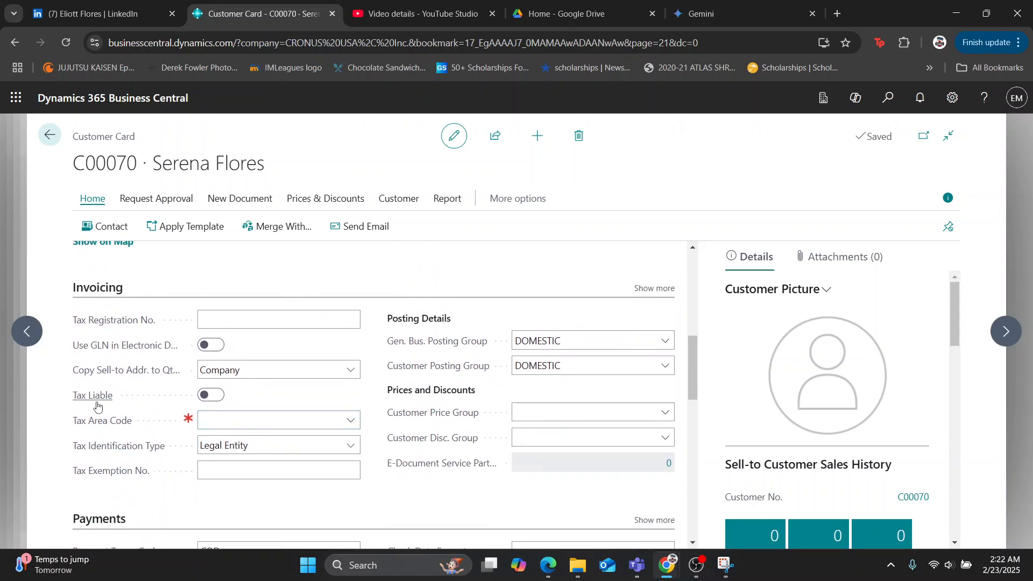
{"action": "left_click", "coordinate": [213, 396]}
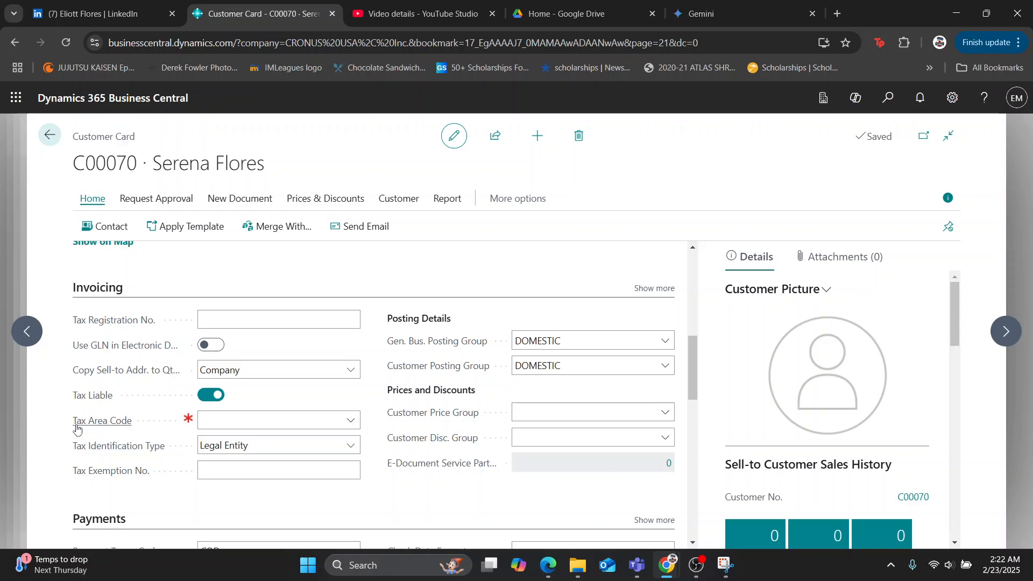
Set the customer's Tax Area Code to HOUSTON, TX in the Invoicing section.
{"action": "mouse_move", "coordinate": [126, 427]}
{"action": "left_click", "coordinate": [351, 422]}
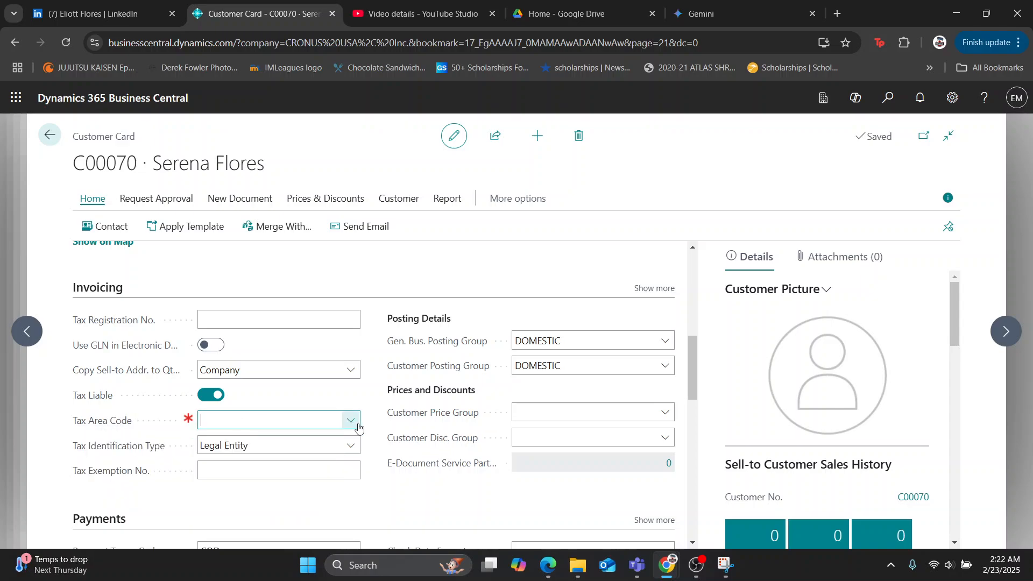
{"action": "scroll", "coordinate": [397, 362], "scroll_direction": "down", "scroll_amount": 1}
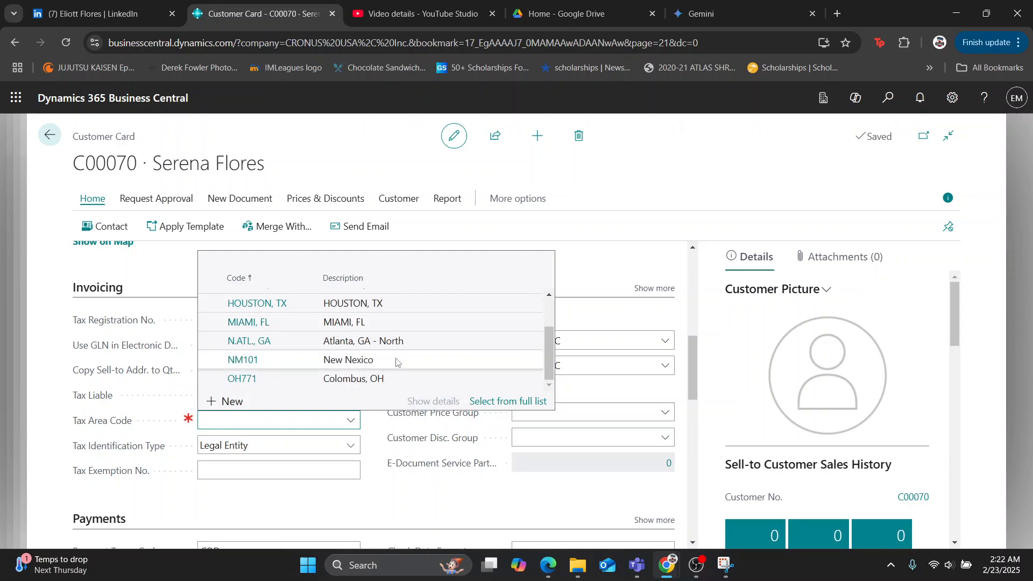
{"action": "left_click", "coordinate": [458, 503]}
{"action": "scroll", "coordinate": [457, 503], "scroll_direction": "up", "scroll_amount": 6}
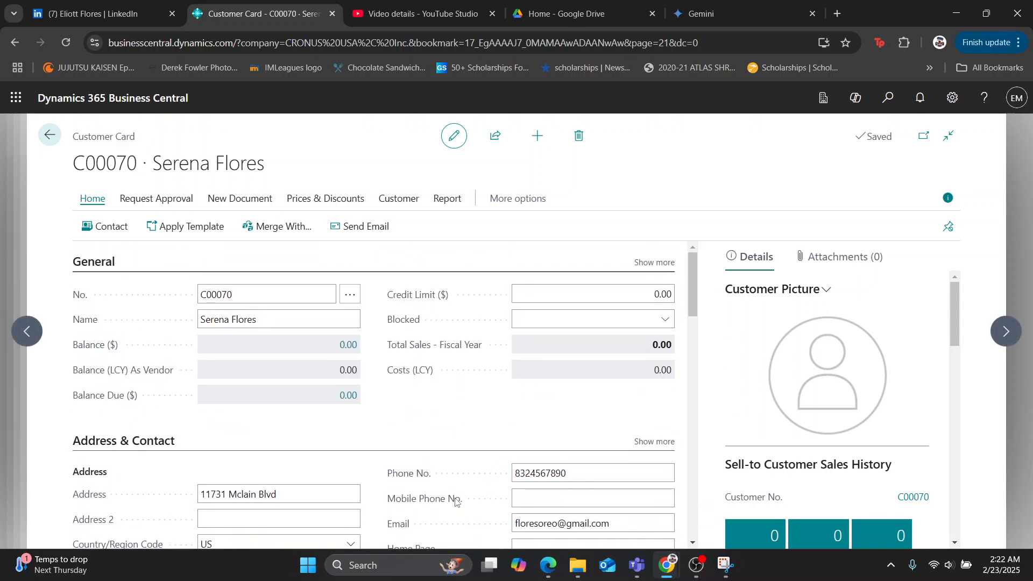
{"action": "scroll", "coordinate": [224, 294], "scroll_direction": "down", "scroll_amount": 5}
{"action": "scroll", "coordinate": [156, 353], "scroll_direction": "up", "scroll_amount": 2}
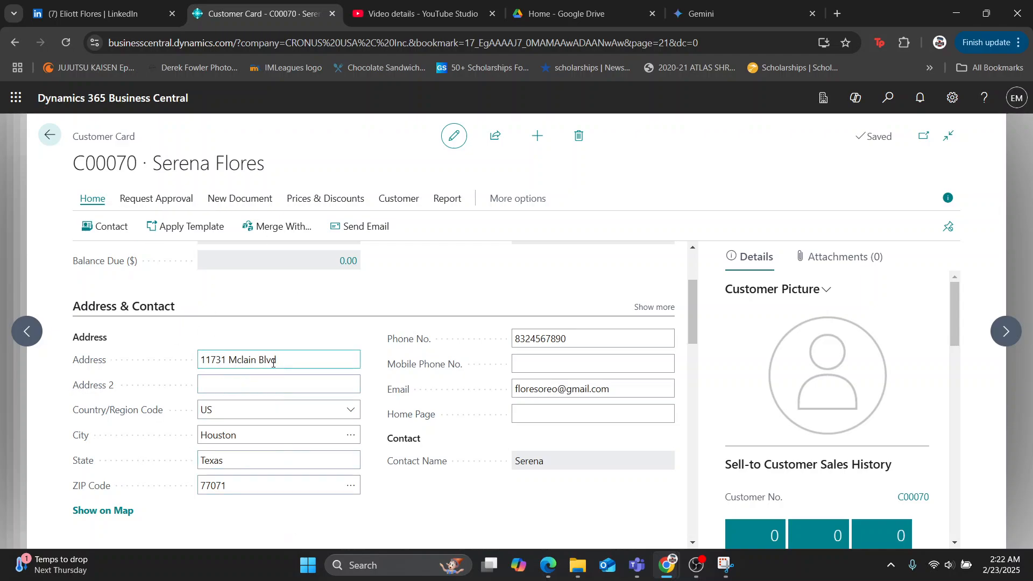
{"action": "scroll", "coordinate": [285, 377], "scroll_direction": "down", "scroll_amount": 7}
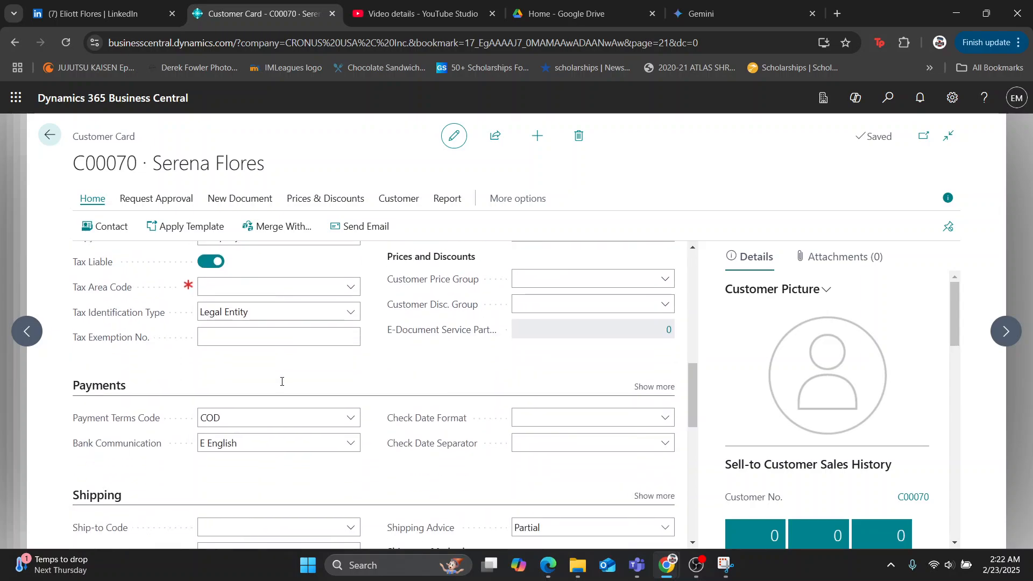
{"action": "scroll", "coordinate": [281, 382], "scroll_direction": "up", "scroll_amount": 2}
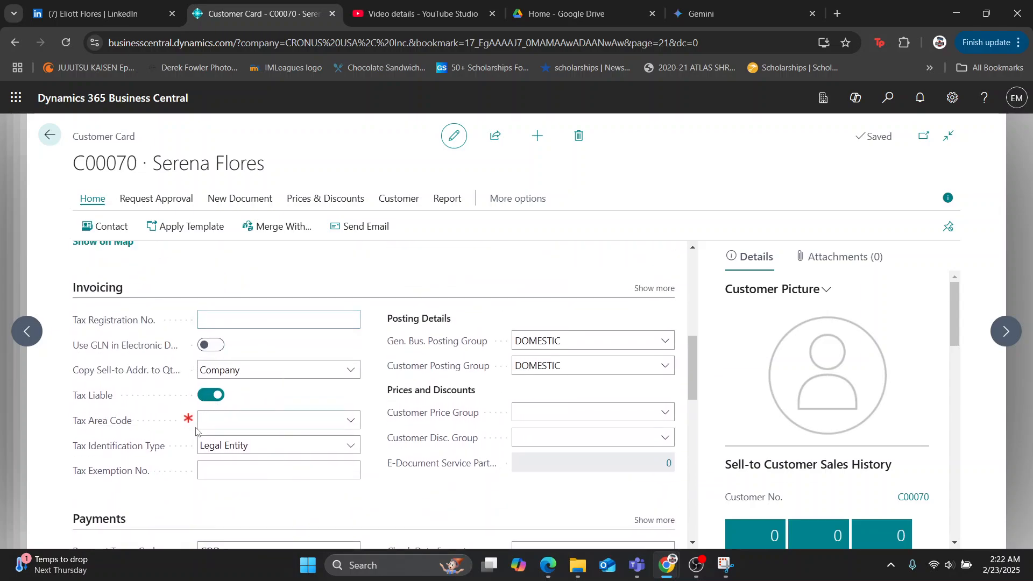
{"action": "left_click", "coordinate": [350, 420]}
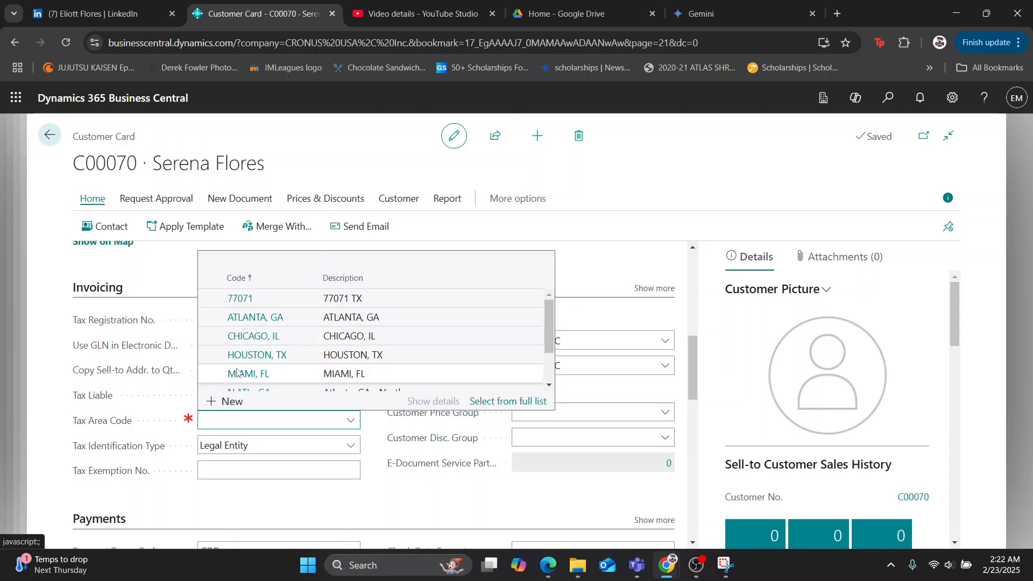
{"action": "scroll", "coordinate": [253, 371], "scroll_direction": "down", "scroll_amount": 2}
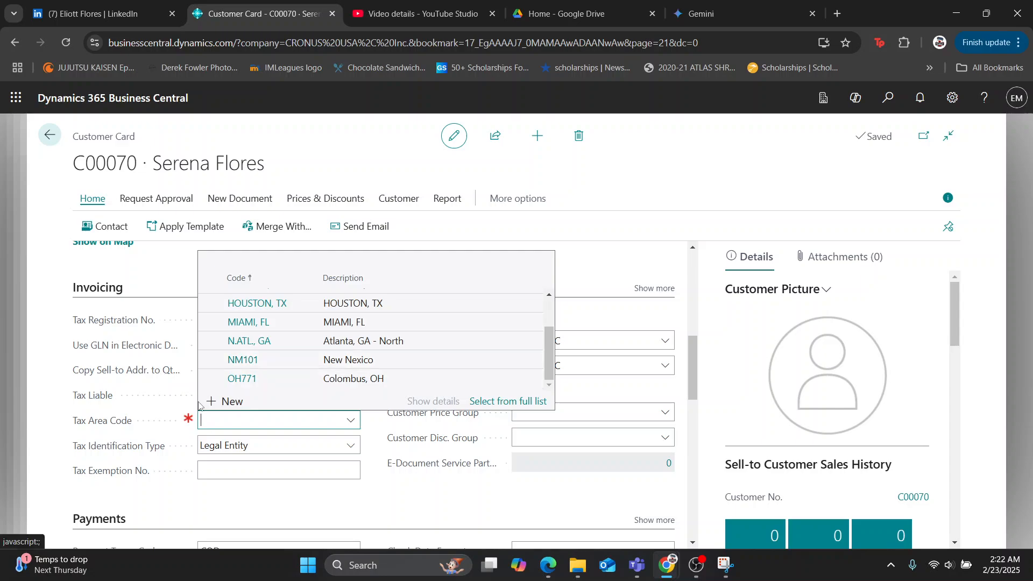
{"action": "scroll", "coordinate": [260, 333], "scroll_direction": "up", "scroll_amount": 2}
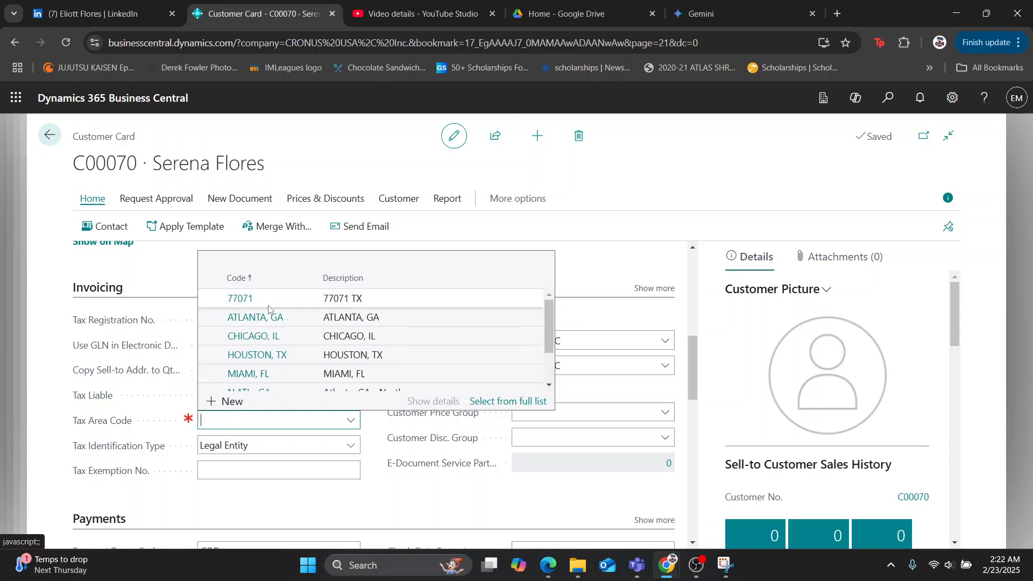
{"action": "scroll", "coordinate": [260, 334], "scroll_direction": "down", "scroll_amount": 2}
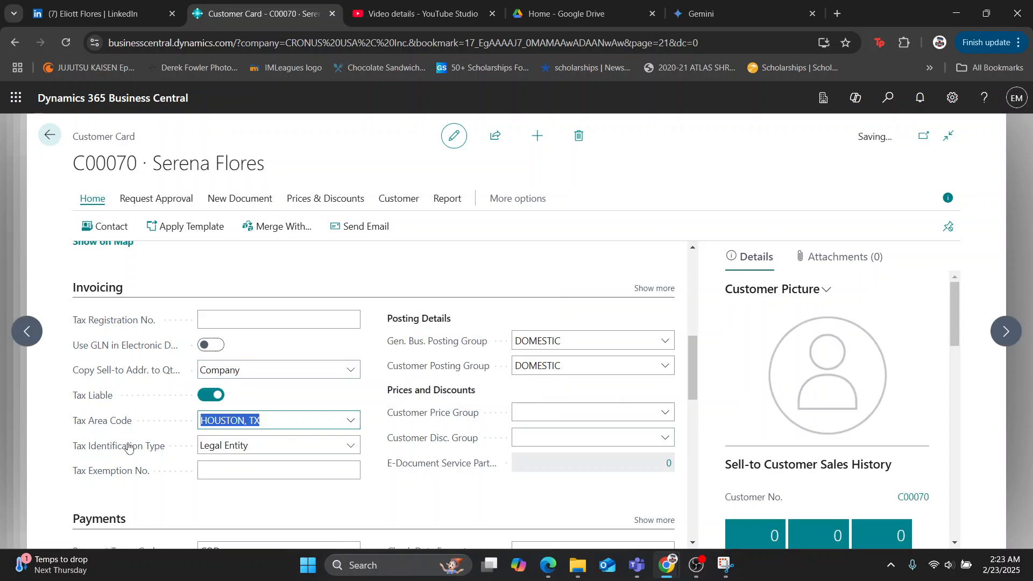
Start a new tax area with the code VIRGINIA101 and the description Virgina.
{"action": "left_click", "coordinate": [351, 421]}
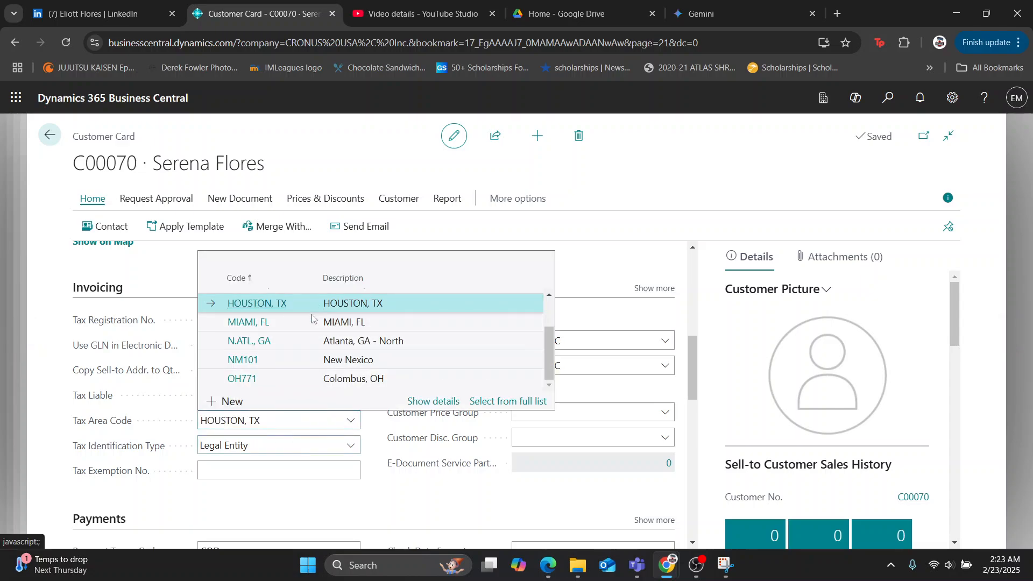
{"action": "scroll", "coordinate": [215, 377], "scroll_direction": "up", "scroll_amount": 2}
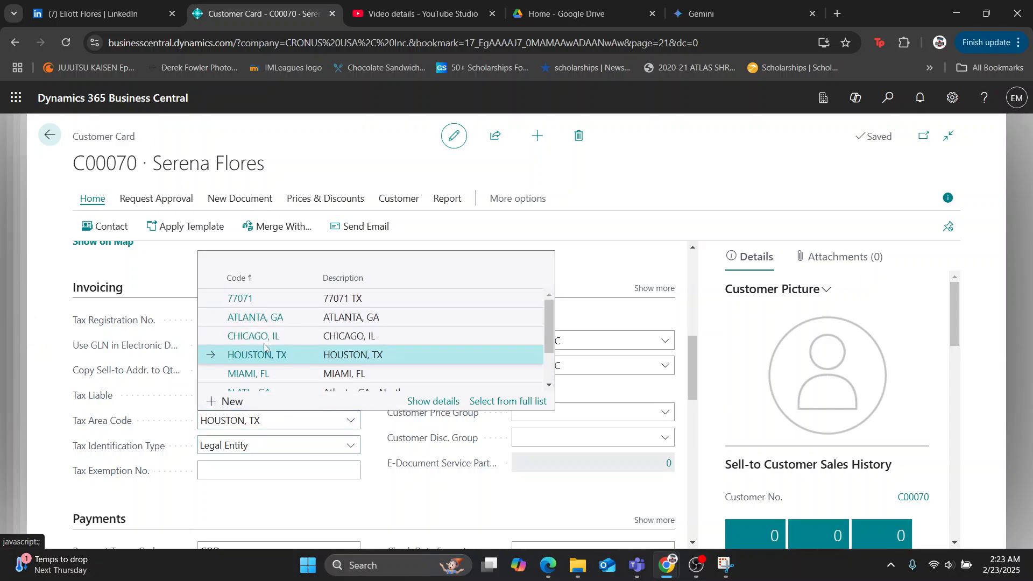
{"action": "left_click", "coordinate": [233, 402]}
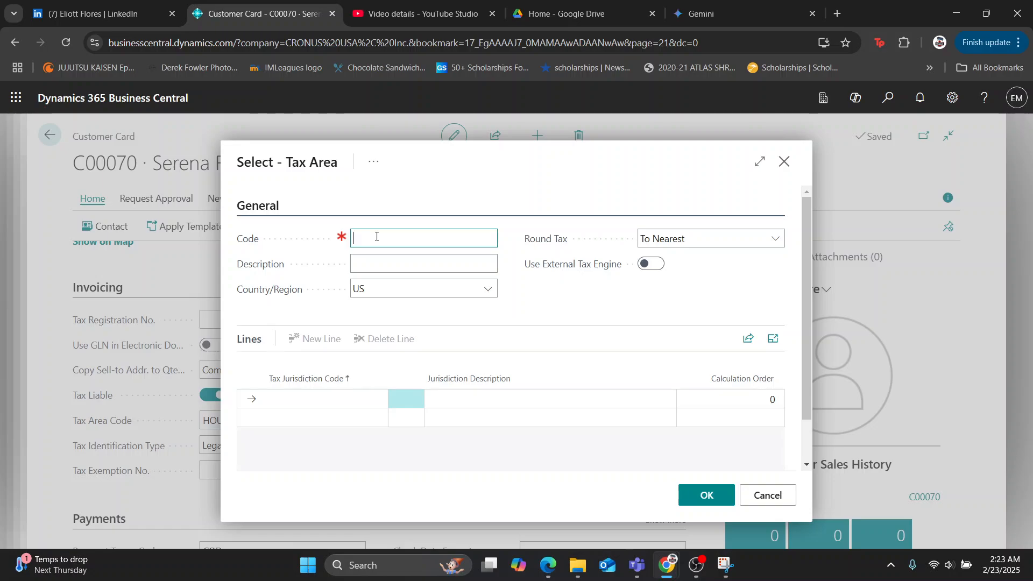
{"action": "type", "text": "Virginia101"}
{"action": "left_click", "coordinate": [401, 271]}
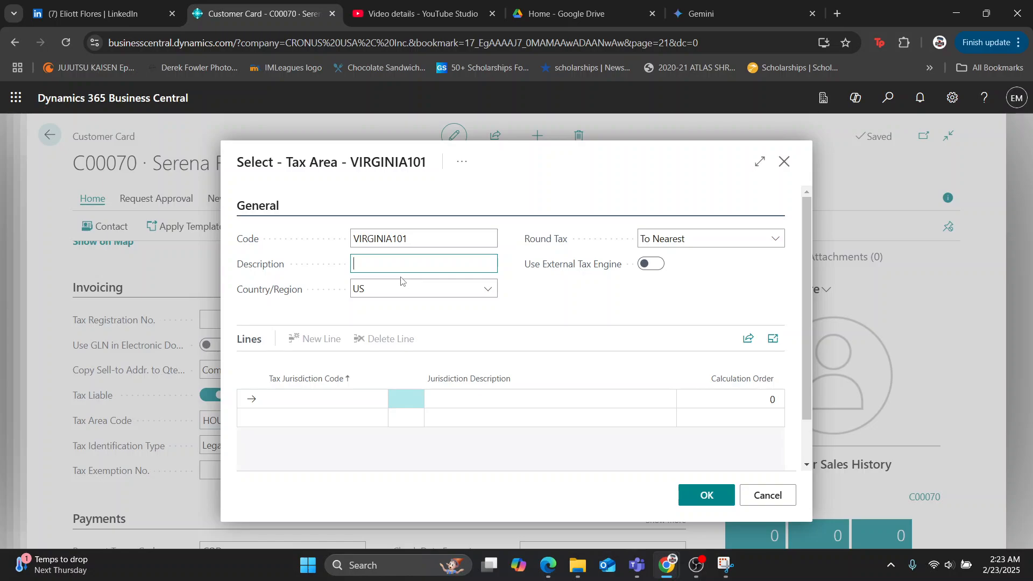
{"action": "type", "text": "Virgina"}
{"action": "left_click", "coordinate": [334, 416]}
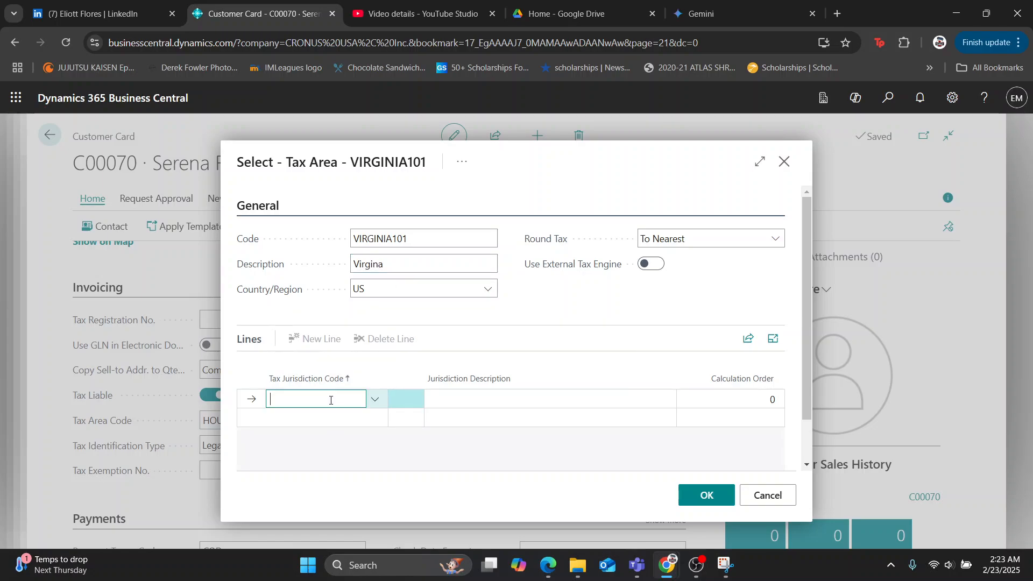
{"action": "left_click", "coordinate": [353, 436]}
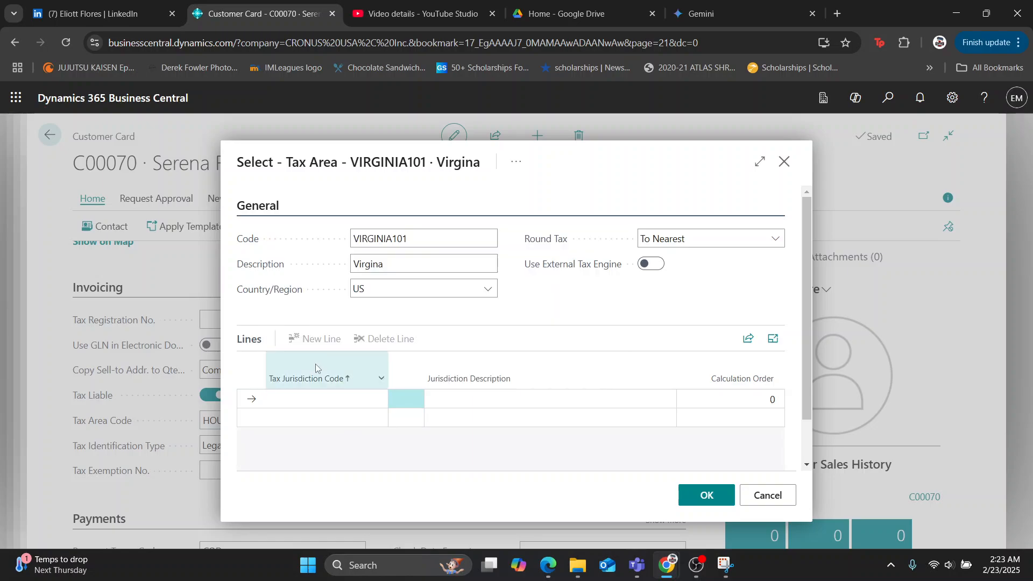
Look through the available tax jurisdiction codes for the first line of the new tax area.
{"action": "left_click", "coordinate": [340, 407]}
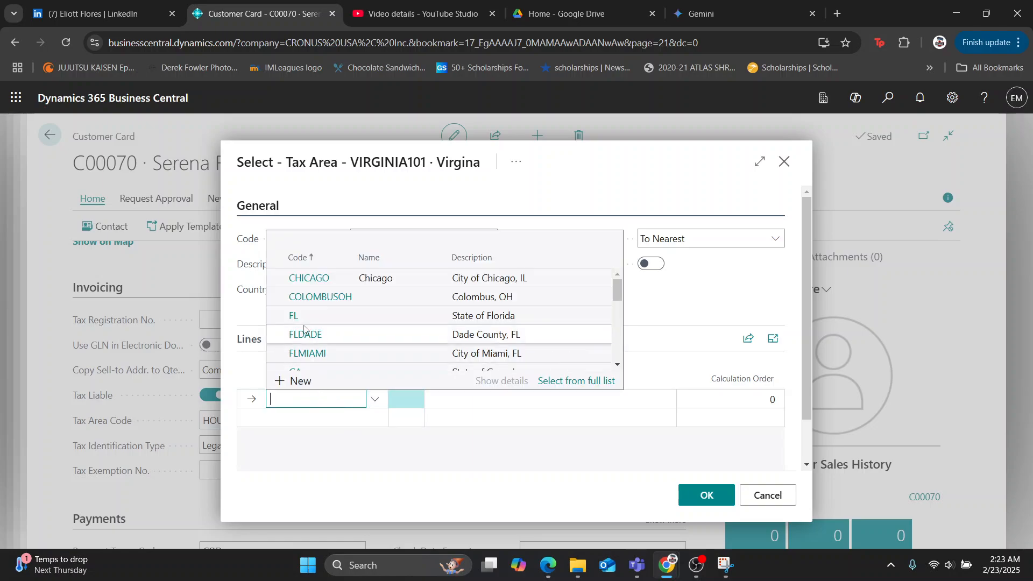
{"action": "scroll", "coordinate": [307, 305], "scroll_direction": "down", "scroll_amount": 1}
{"action": "scroll", "coordinate": [307, 305], "scroll_direction": "down", "scroll_amount": 2}
{"action": "scroll", "coordinate": [321, 344], "scroll_direction": "up", "scroll_amount": 3}
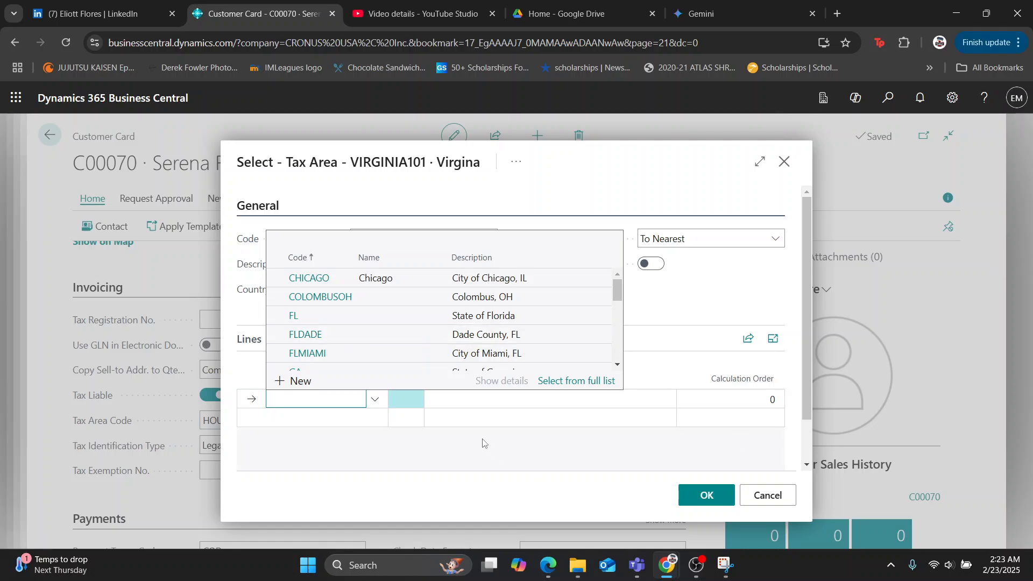
{"action": "left_click", "coordinate": [404, 480]}
{"action": "left_click", "coordinate": [476, 409]}
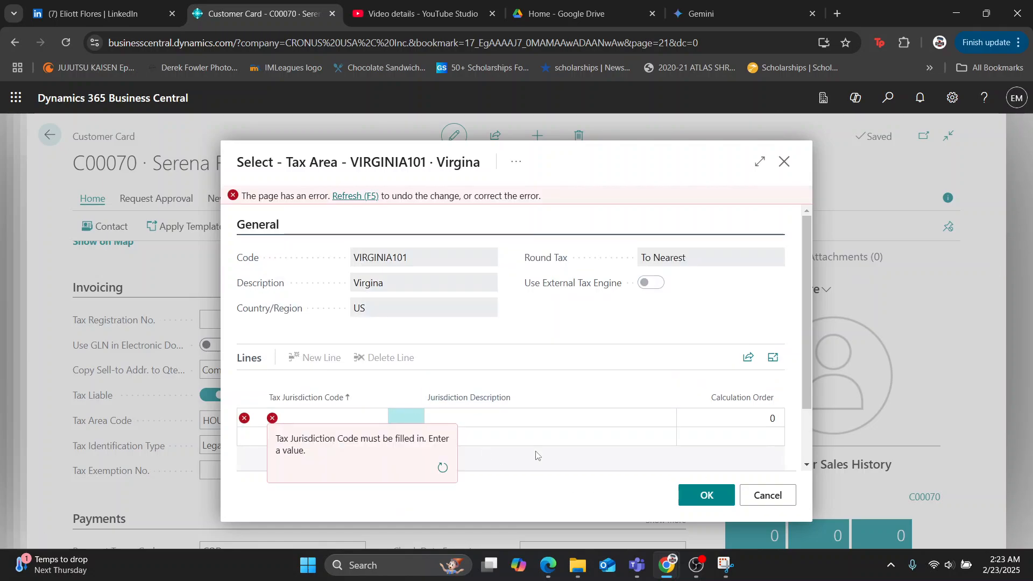
{"action": "left_click", "coordinate": [328, 419]}
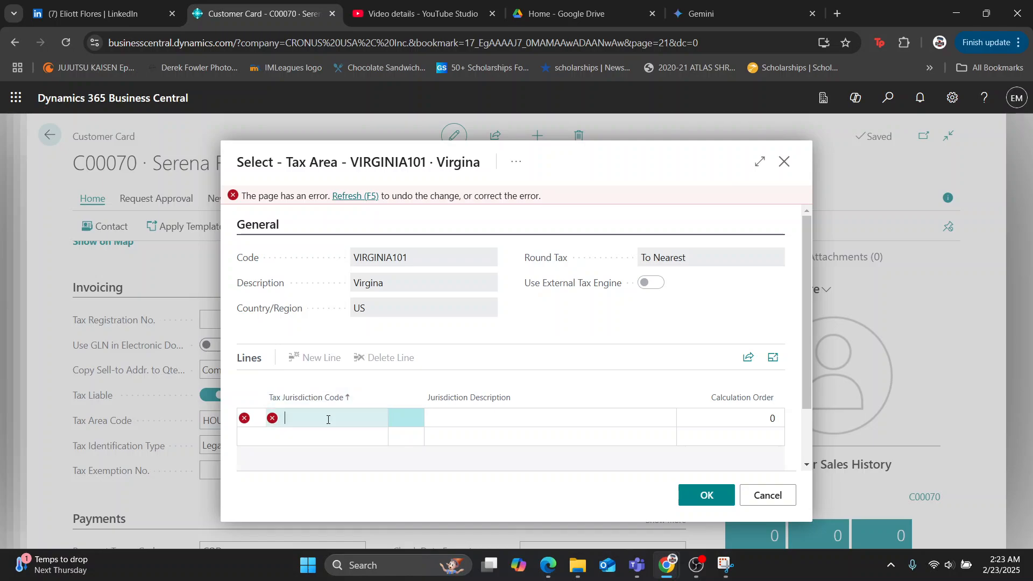
{"action": "scroll", "coordinate": [349, 339], "scroll_direction": "down", "scroll_amount": 3}
{"action": "scroll", "coordinate": [349, 339], "scroll_direction": "down", "scroll_amount": 3}
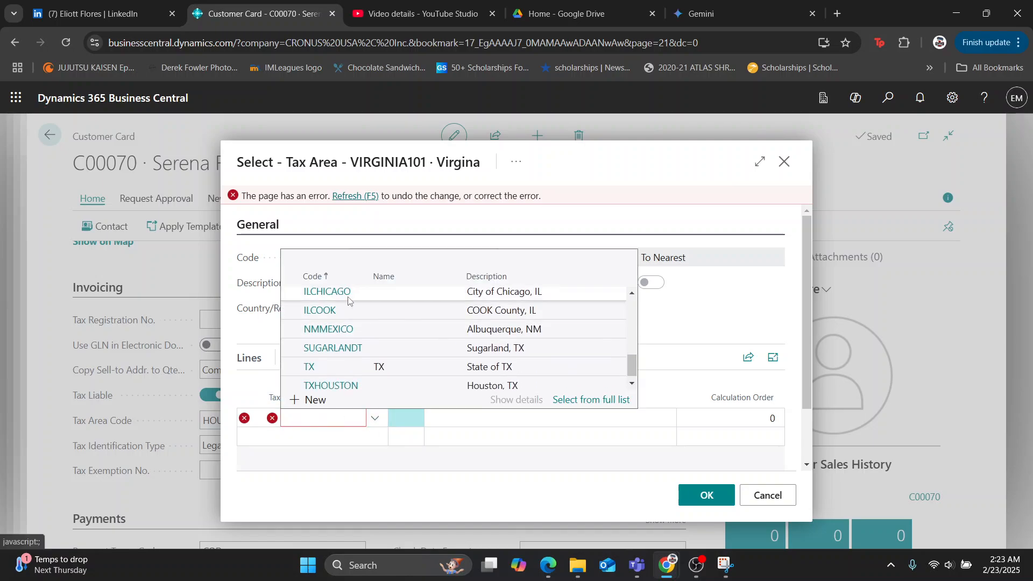
{"action": "scroll", "coordinate": [339, 371], "scroll_direction": "up", "scroll_amount": 3}
{"action": "scroll", "coordinate": [332, 399], "scroll_direction": "down", "scroll_amount": 1}
Start a new tax jurisdiction, review the rates and tax accounts of the existing ones, and discard the new tax area.
{"action": "left_click", "coordinate": [312, 400]}
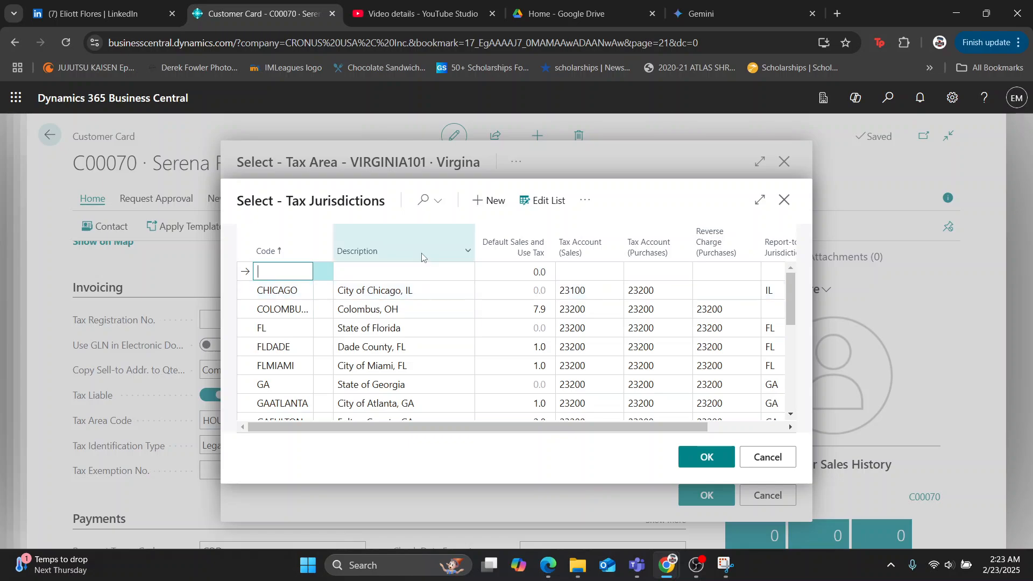
{"action": "scroll", "coordinate": [301, 334], "scroll_direction": "down", "scroll_amount": 5}
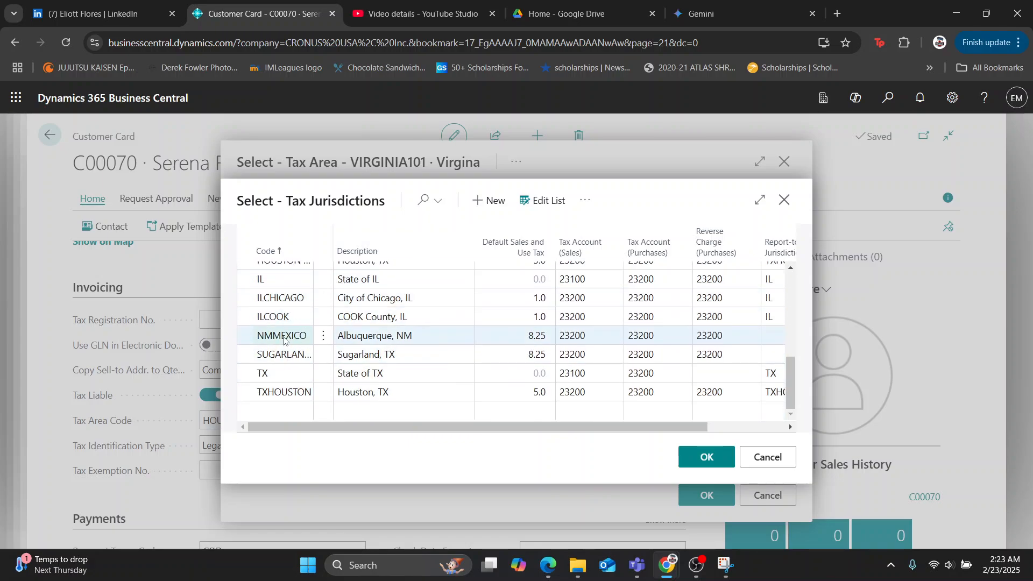
{"action": "scroll", "coordinate": [265, 376], "scroll_direction": "up", "scroll_amount": 3}
{"action": "scroll", "coordinate": [252, 344], "scroll_direction": "up", "scroll_amount": 3}
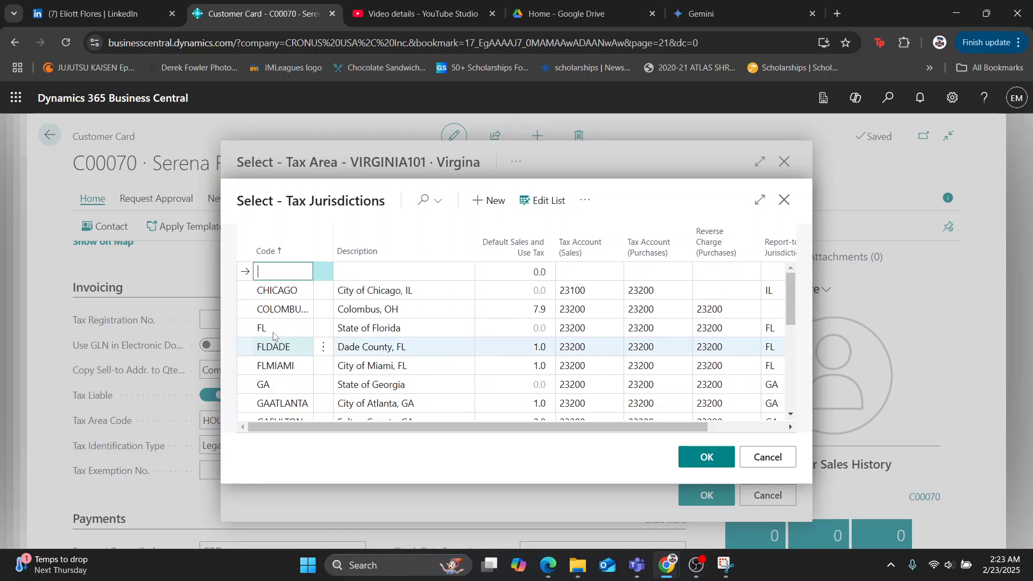
{"action": "scroll", "coordinate": [283, 347], "scroll_direction": "down", "scroll_amount": 5}
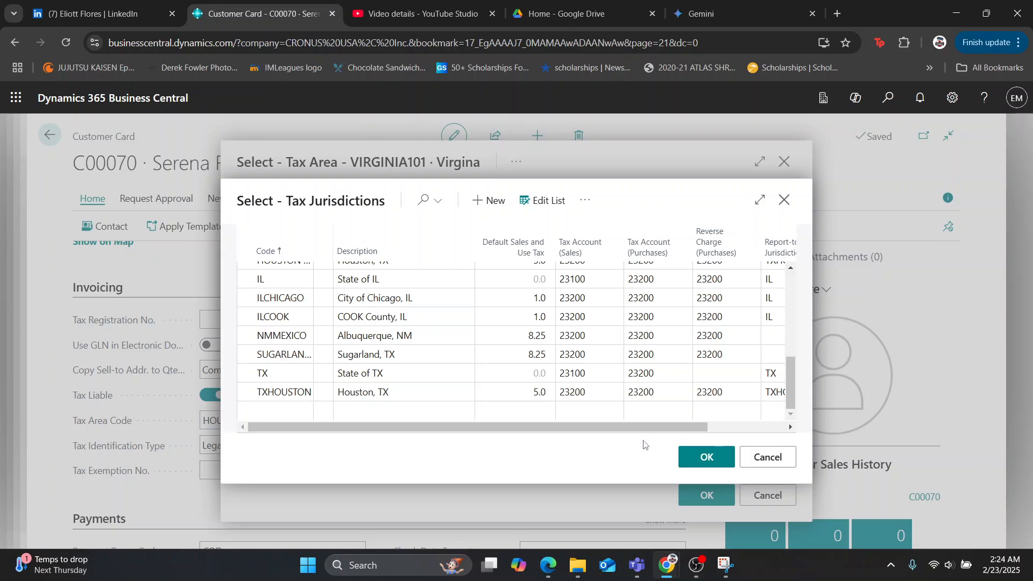
{"action": "left_click", "coordinate": [700, 454]}
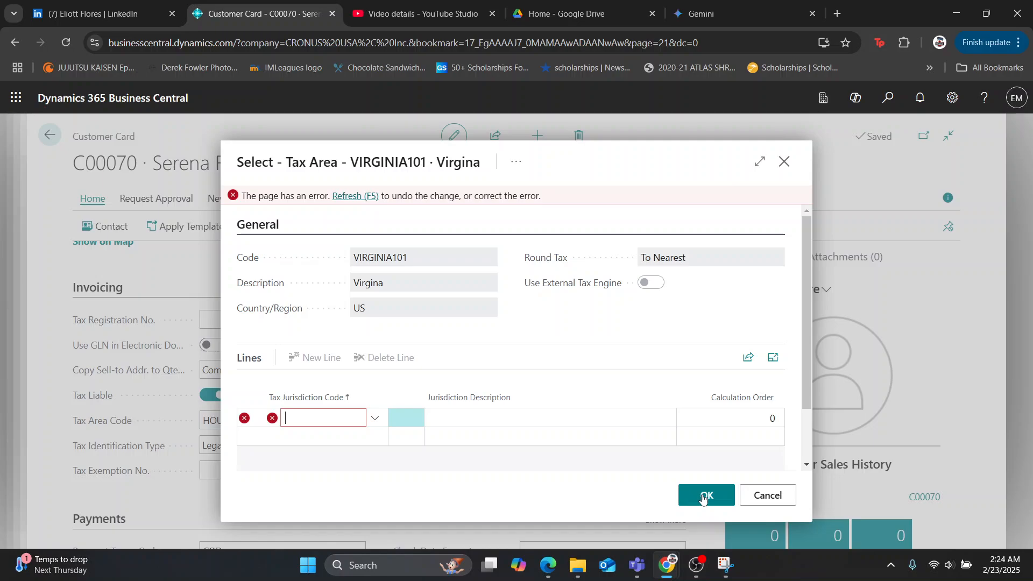
{"action": "left_click", "coordinate": [769, 495]}
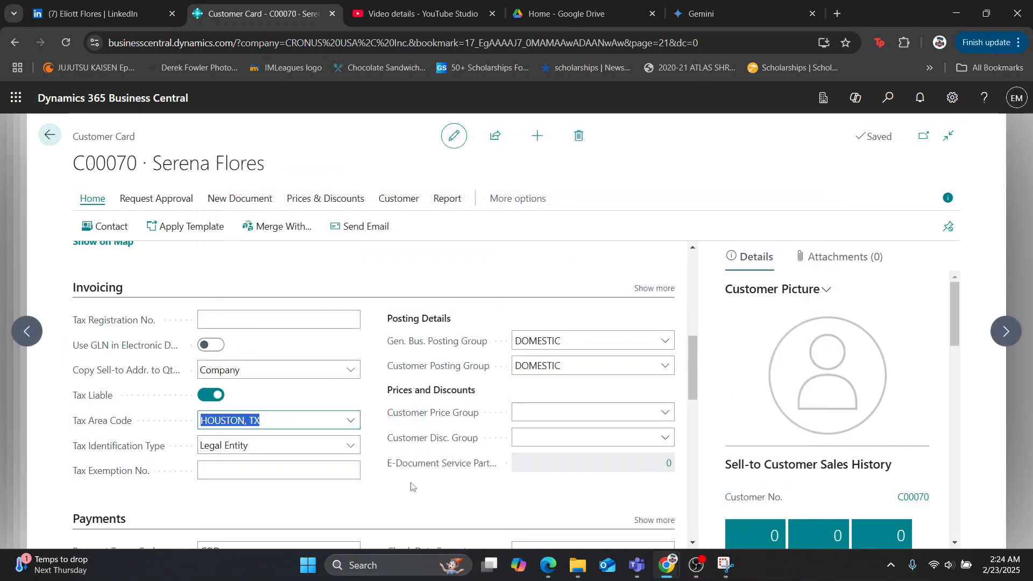
{"action": "left_click", "coordinate": [337, 510]}
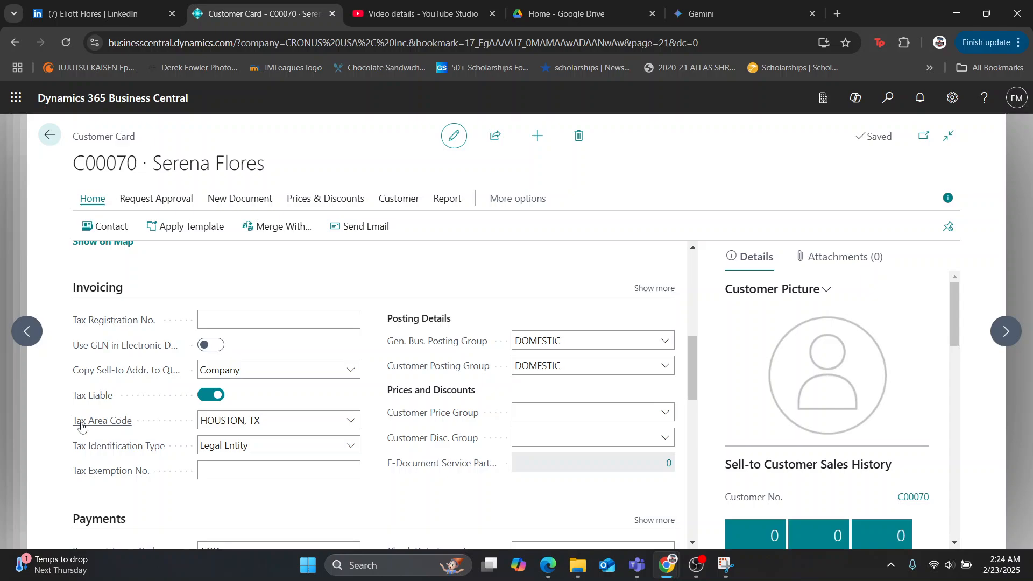
Find the Sales Orders list by searching for "sales order" and start a new sales order.
{"action": "scroll", "coordinate": [221, 424], "scroll_direction": "down", "scroll_amount": 10}
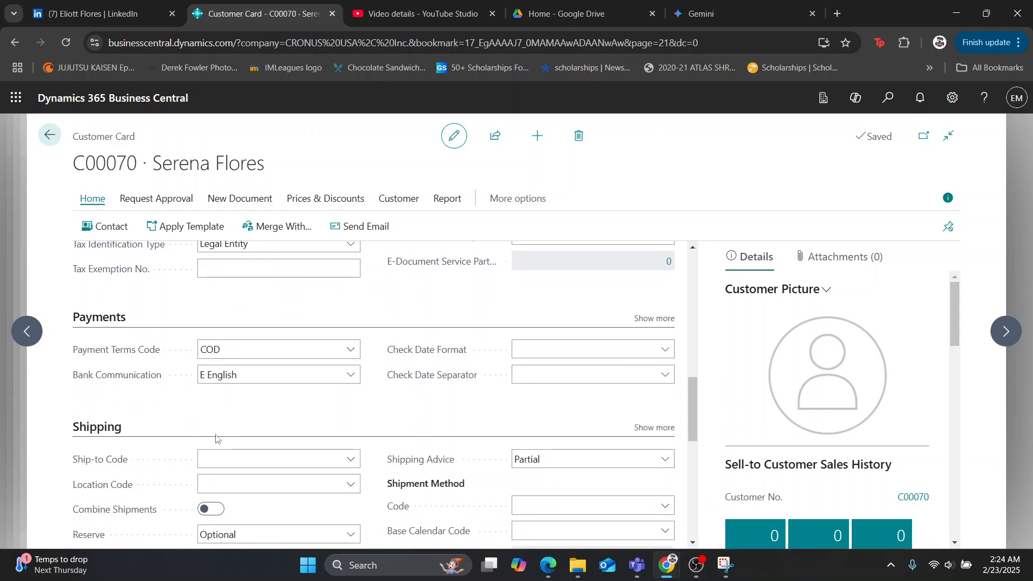
{"action": "scroll", "coordinate": [396, 428], "scroll_direction": "up", "scroll_amount": 15}
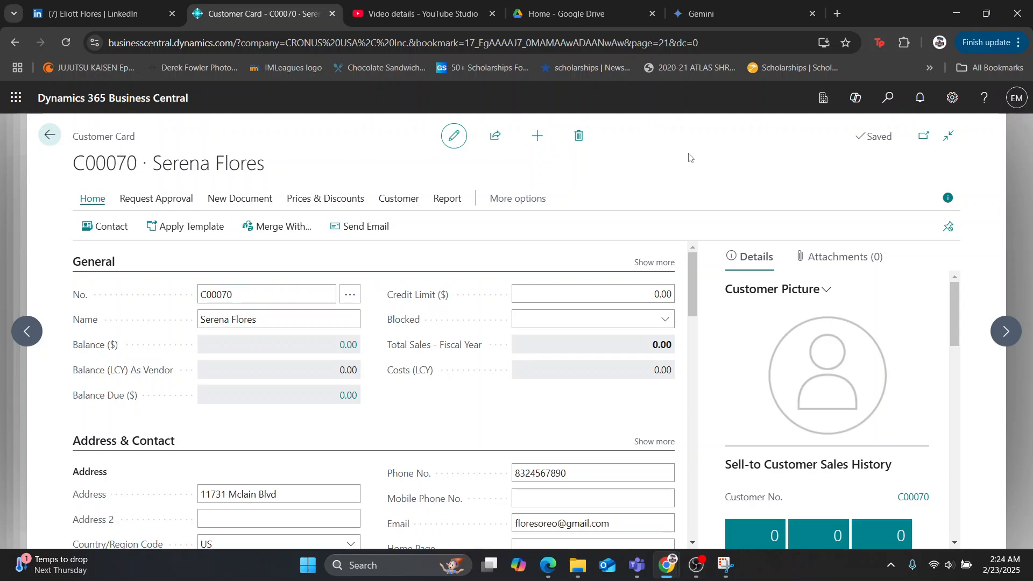
{"action": "left_click", "coordinate": [888, 98]}
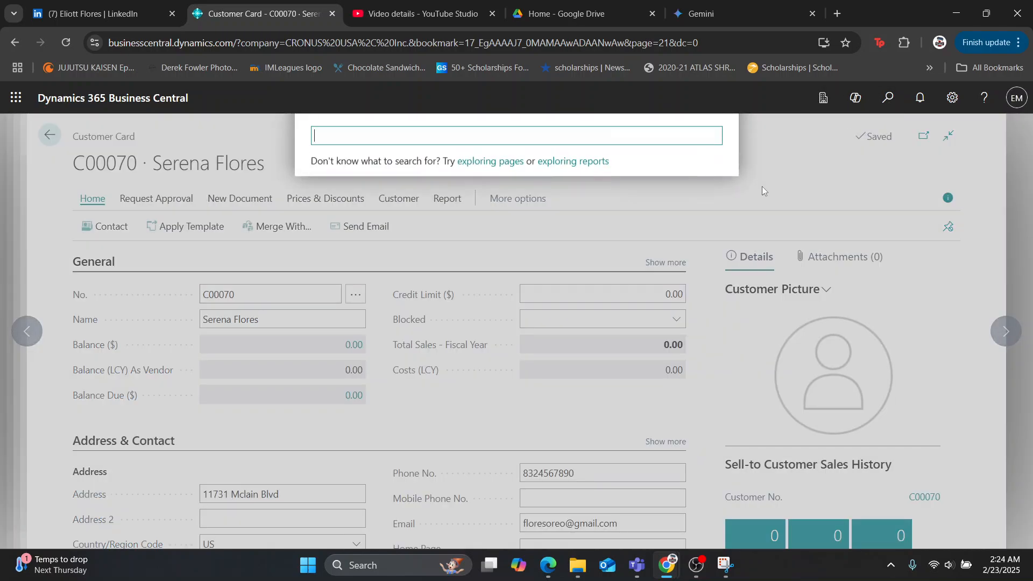
{"action": "type", "text": "sales order"}
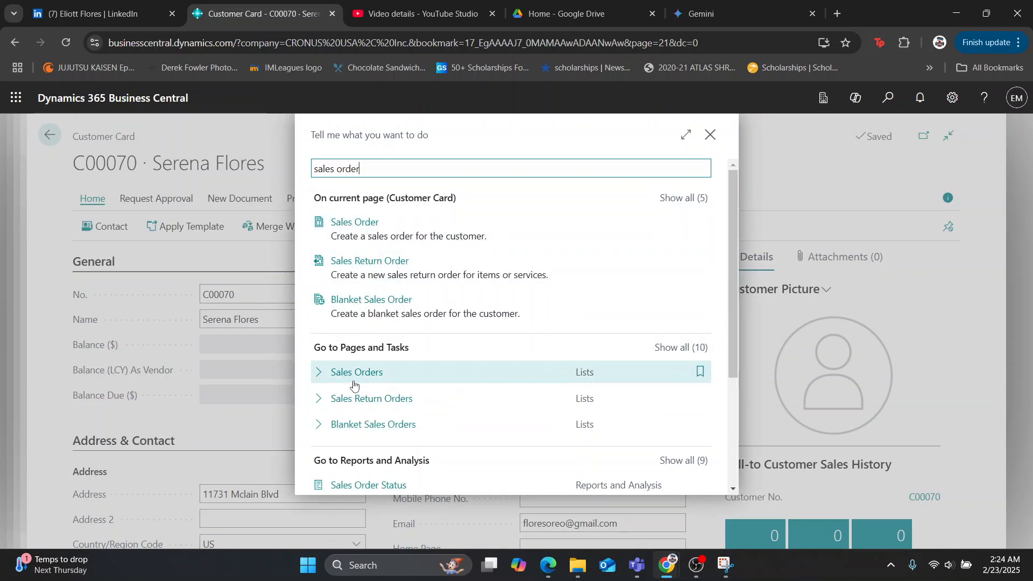
{"action": "left_click", "coordinate": [545, 377]}
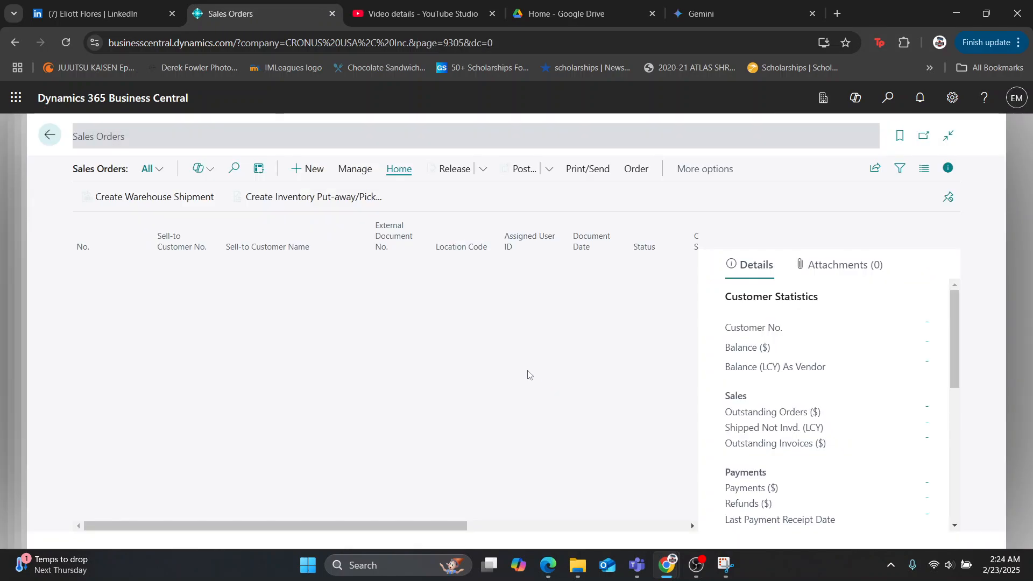
{"action": "left_click", "coordinate": [327, 168]}
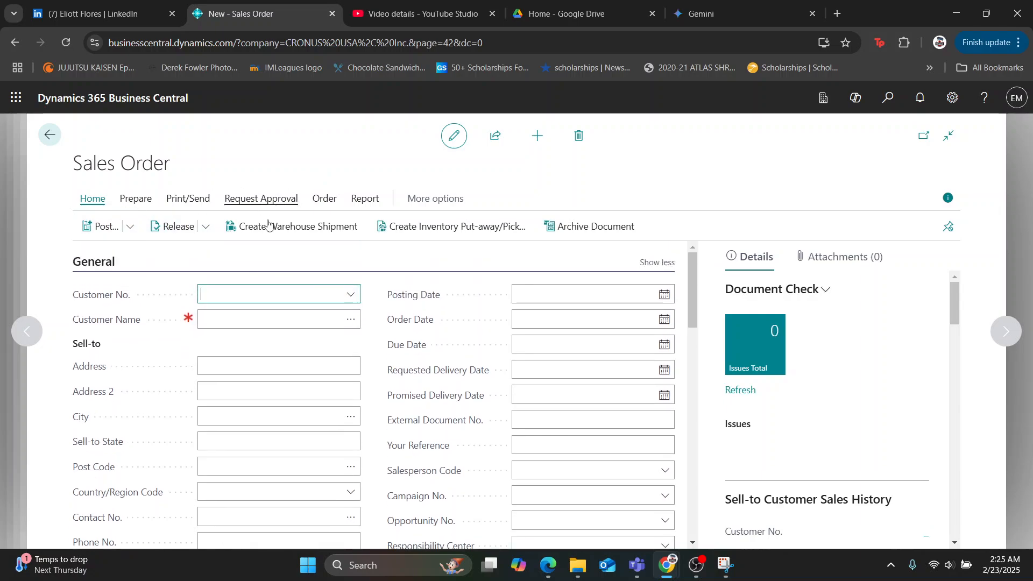
Assign the last customer in the customer lookup, the newly created one, to the new sales order.
{"action": "left_click", "coordinate": [350, 295]}
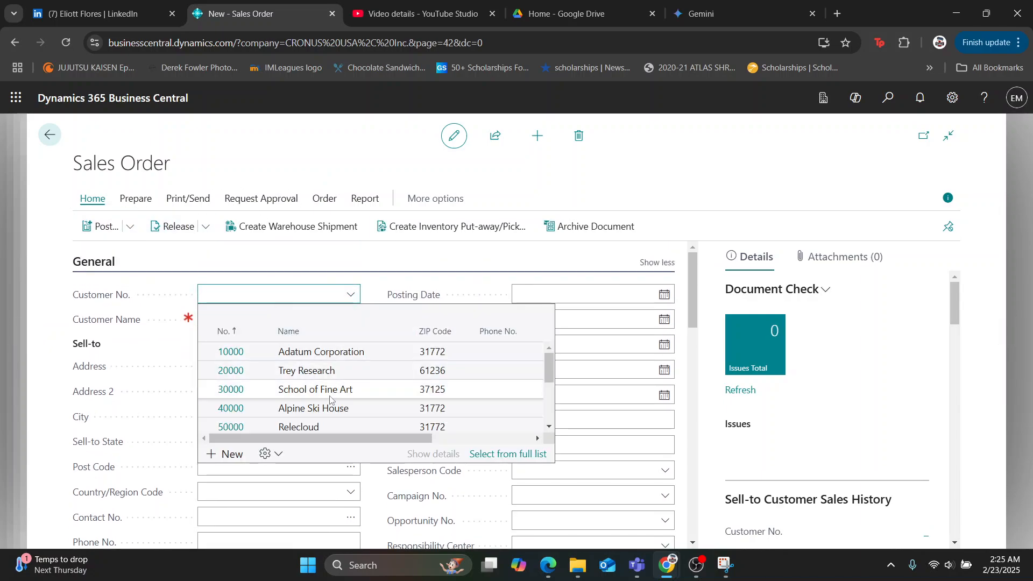
{"action": "scroll", "coordinate": [330, 399], "scroll_direction": "down", "scroll_amount": 5}
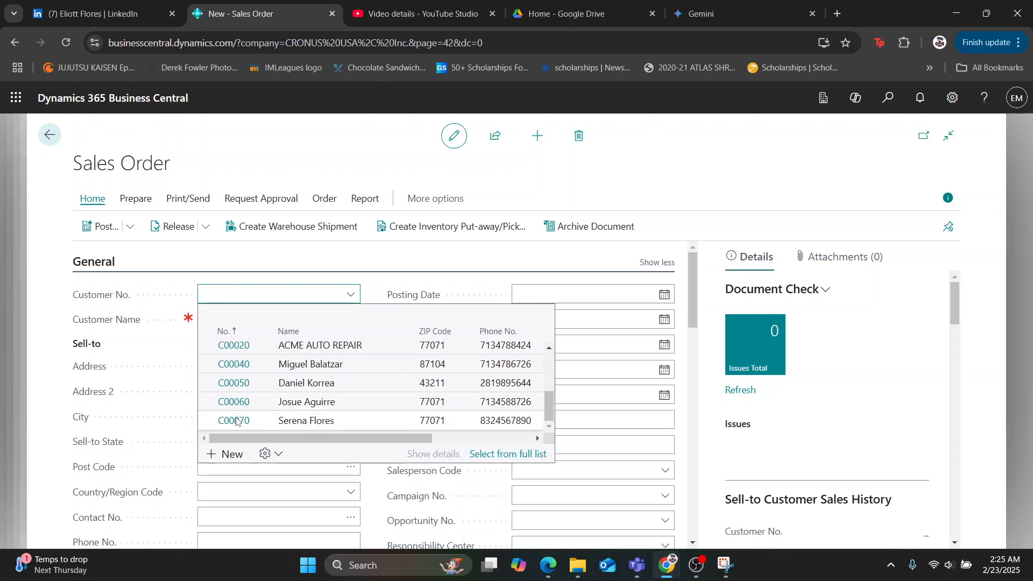
{"action": "left_click", "coordinate": [260, 422]}
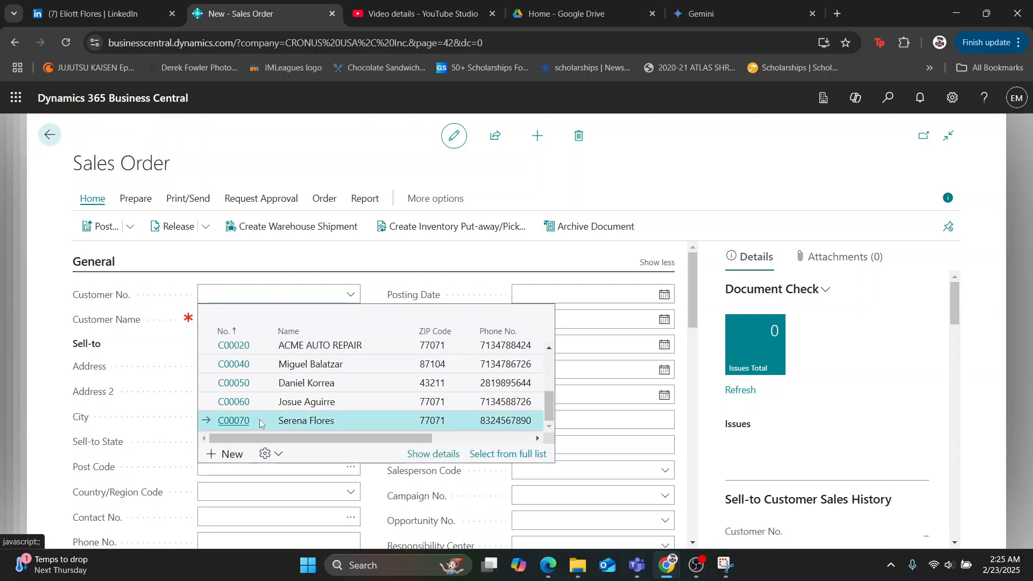
Choose item 1018, Gold Earrings, for the first line of the sales order.
{"action": "scroll", "coordinate": [272, 344], "scroll_direction": "down", "scroll_amount": 3}
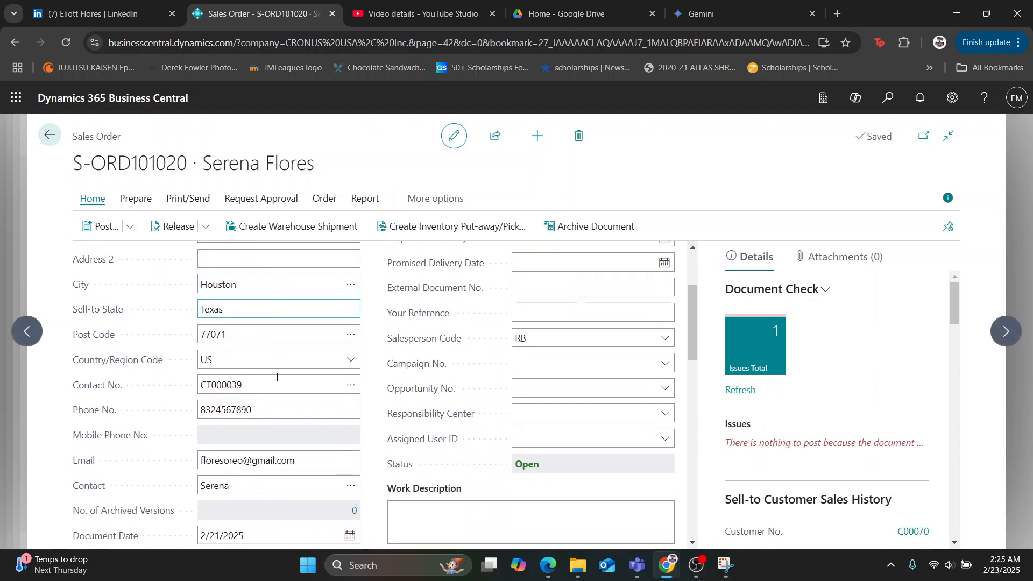
{"action": "scroll", "coordinate": [272, 345], "scroll_direction": "up", "scroll_amount": 3}
{"action": "scroll", "coordinate": [272, 343], "scroll_direction": "down", "scroll_amount": 1}
{"action": "scroll", "coordinate": [271, 343], "scroll_direction": "down", "scroll_amount": 6}
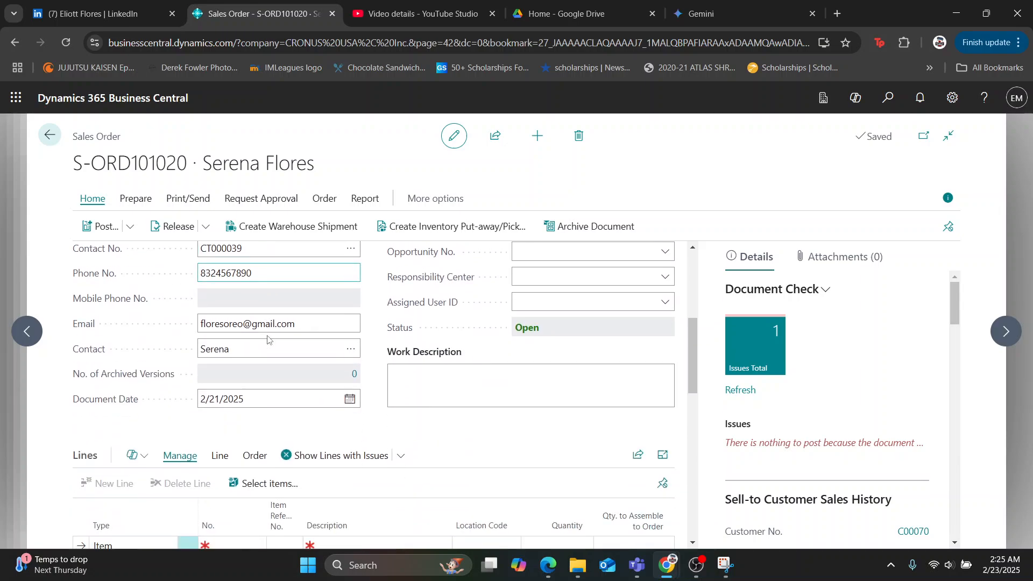
{"action": "left_click_drag", "start_coordinate": [279, 468], "coordinate": [76, 467]}
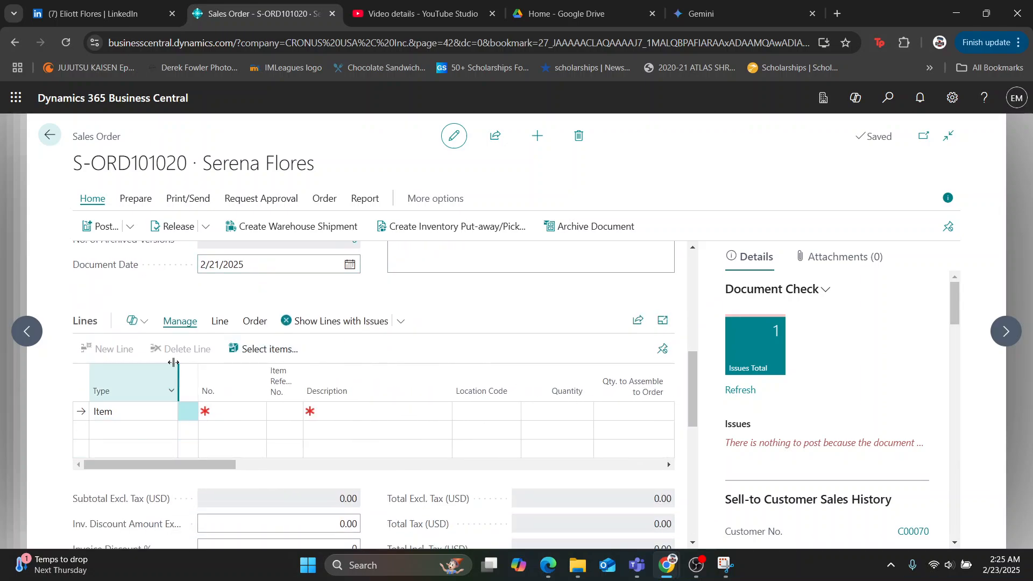
{"action": "scroll", "coordinate": [162, 387], "scroll_direction": "up", "scroll_amount": 3}
{"action": "scroll", "coordinate": [162, 388], "scroll_direction": "down", "scroll_amount": 3}
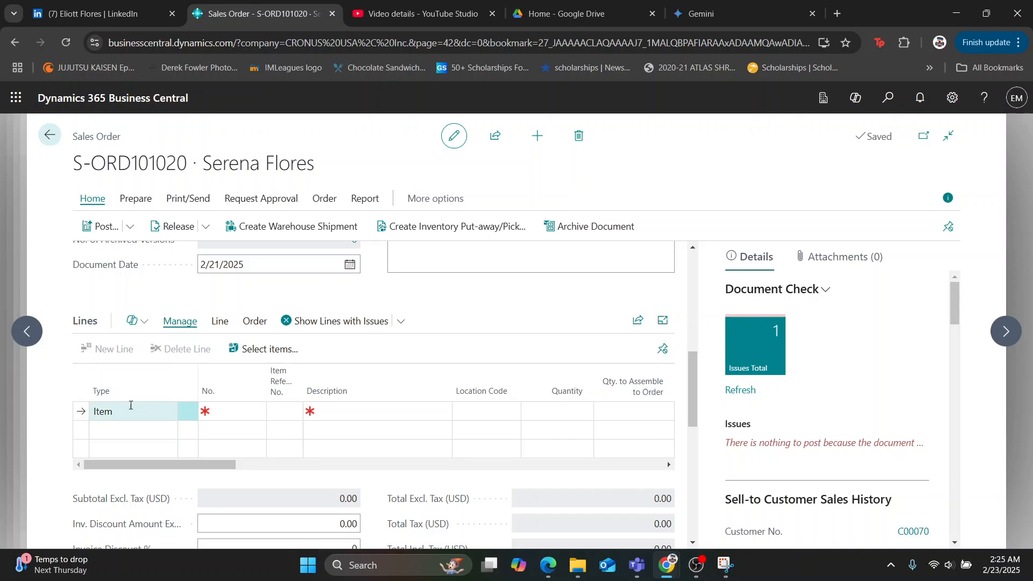
{"action": "left_click", "coordinate": [229, 403]}
{"action": "scroll", "coordinate": [283, 328], "scroll_direction": "down", "scroll_amount": 1}
{"action": "scroll", "coordinate": [283, 328], "scroll_direction": "down", "scroll_amount": 2}
{"action": "left_click", "coordinate": [283, 328]}
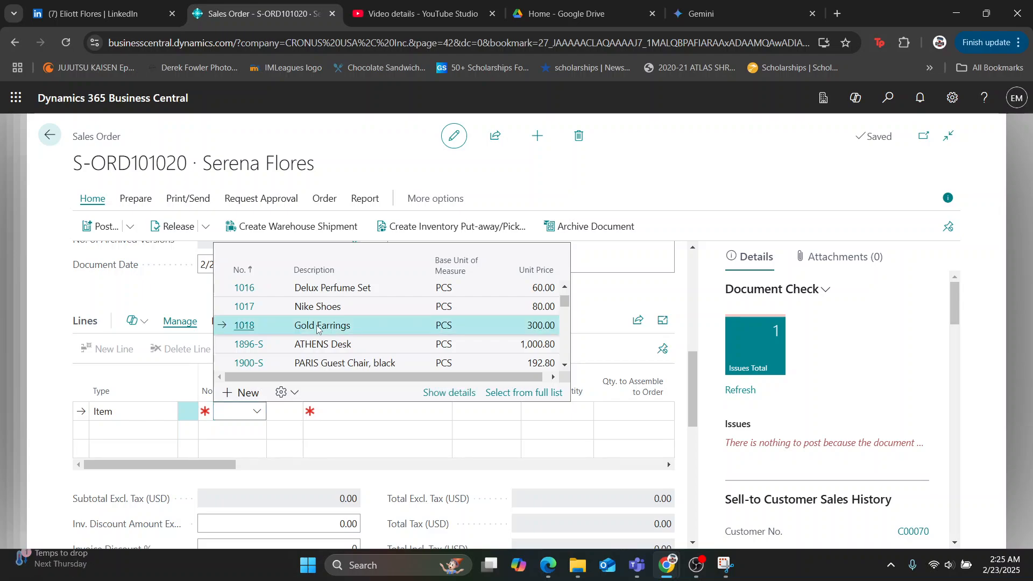
Search the full item list for "gold earrin" and select Gold Earrings again for the order line.
{"action": "left_click", "coordinate": [258, 412]}
{"action": "scroll", "coordinate": [299, 357], "scroll_direction": "down", "scroll_amount": 2}
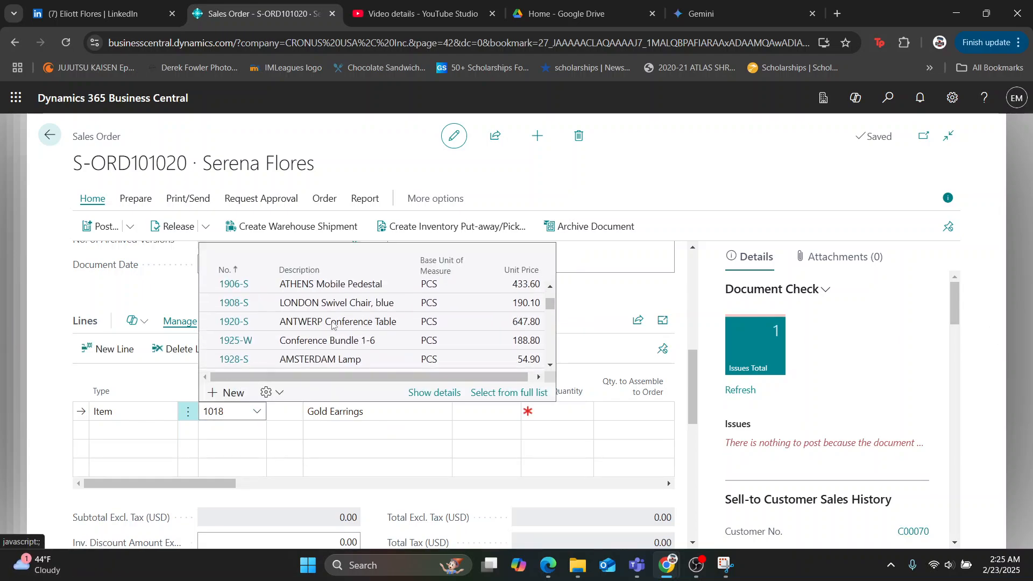
{"action": "scroll", "coordinate": [323, 323], "scroll_direction": "up", "scroll_amount": 3}
{"action": "scroll", "coordinate": [472, 330], "scroll_direction": "down", "scroll_amount": 5}
{"action": "scroll", "coordinate": [473, 330], "scroll_direction": "up", "scroll_amount": 3}
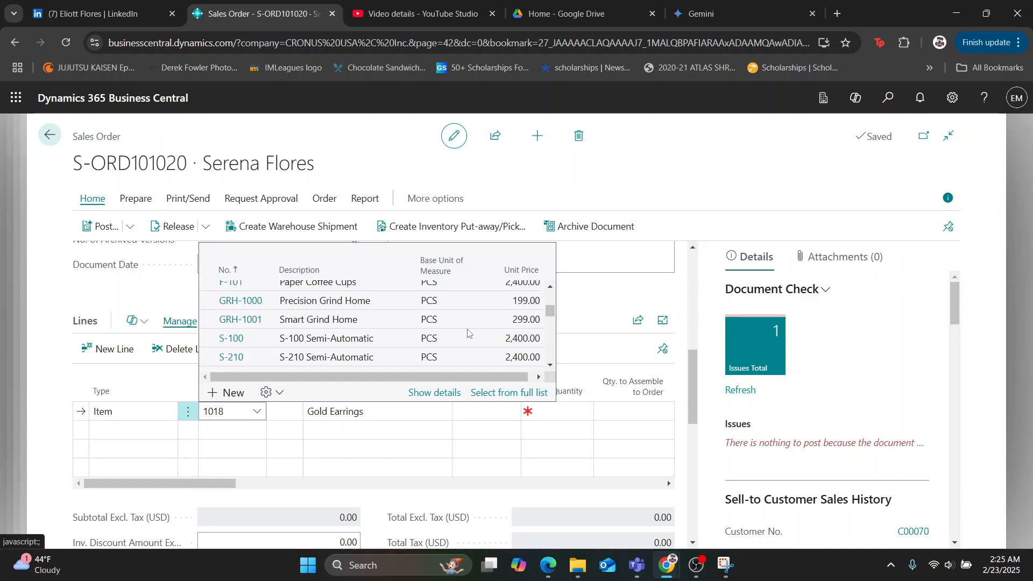
{"action": "left_click", "coordinate": [490, 397]}
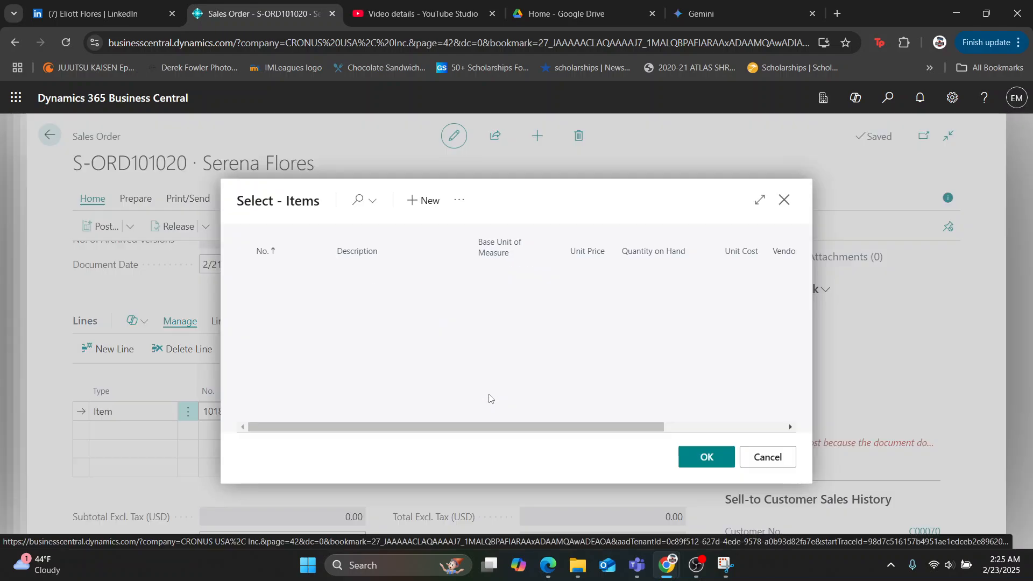
{"action": "left_click", "coordinate": [361, 204]}
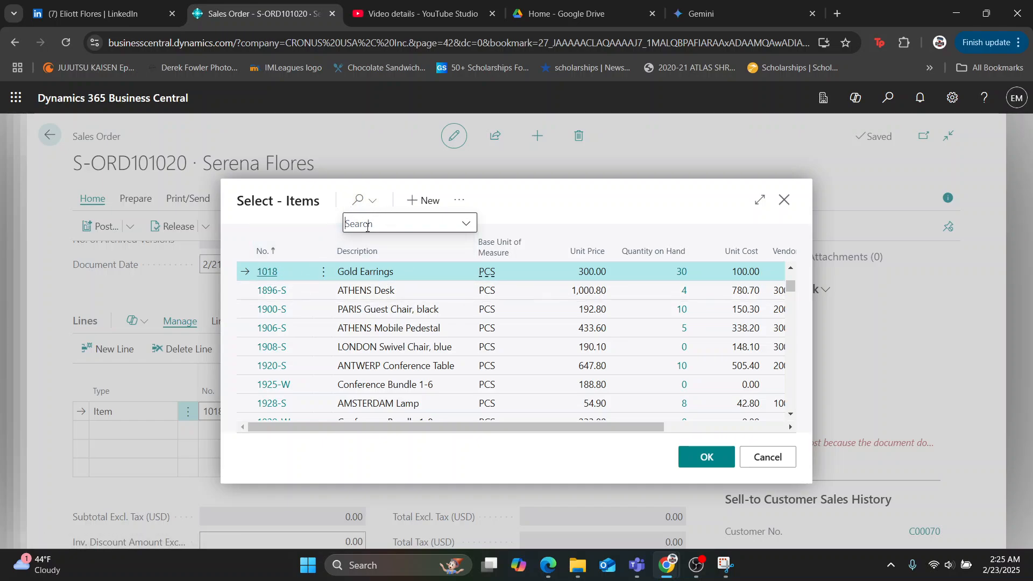
{"action": "type", "text": "gold earrin"}
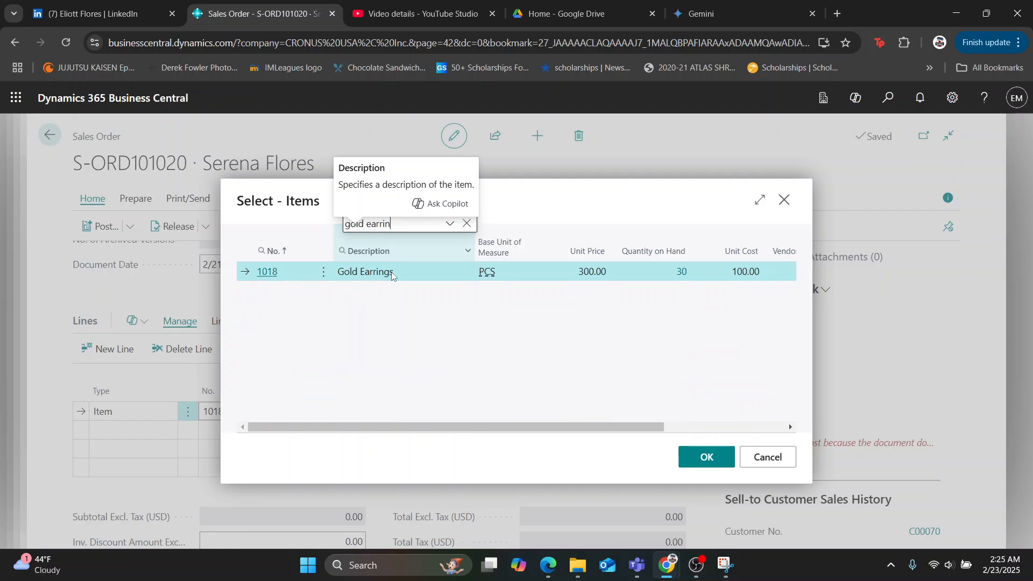
{"action": "left_click", "coordinate": [698, 459]}
Set the Gold Earrings line's Location Code to MAIN and its Quantity to 10.
{"action": "left_click_drag", "start_coordinate": [182, 487], "coordinate": [244, 474]}
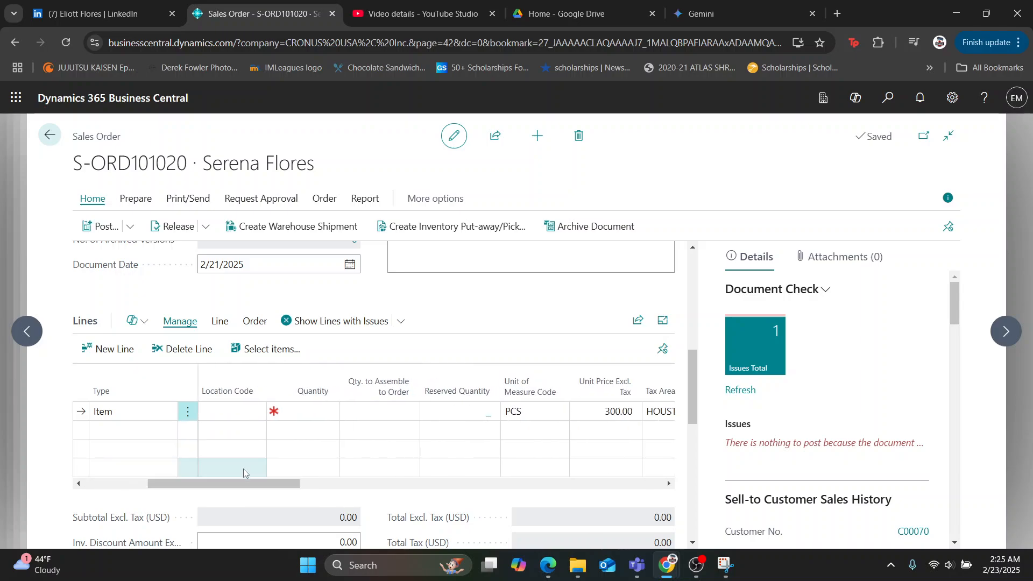
{"action": "left_click", "coordinate": [234, 412]}
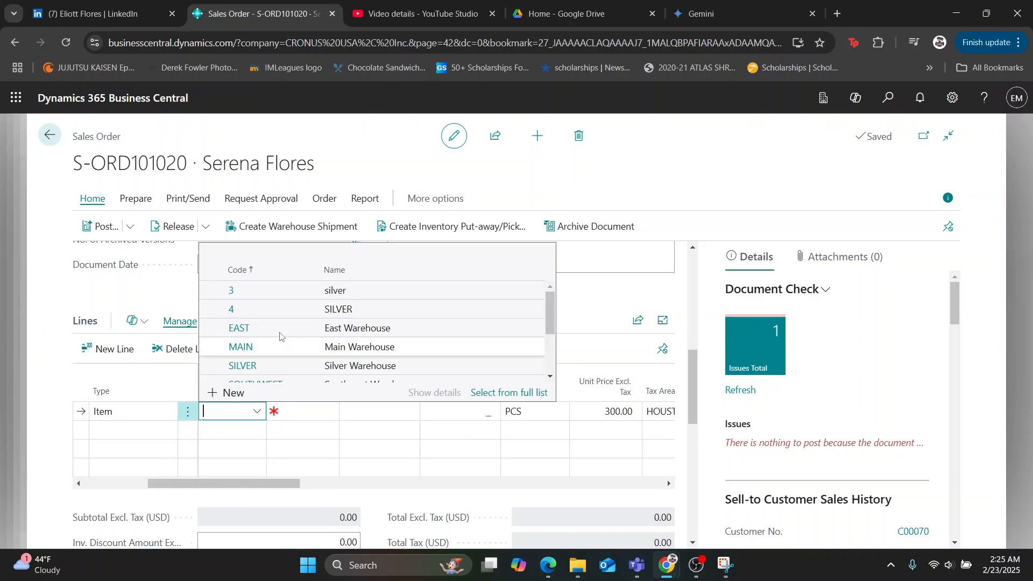
{"action": "scroll", "coordinate": [280, 337], "scroll_direction": "down", "scroll_amount": 3}
{"action": "scroll", "coordinate": [266, 347], "scroll_direction": "up", "scroll_amount": 3}
{"action": "left_click", "coordinate": [264, 348]}
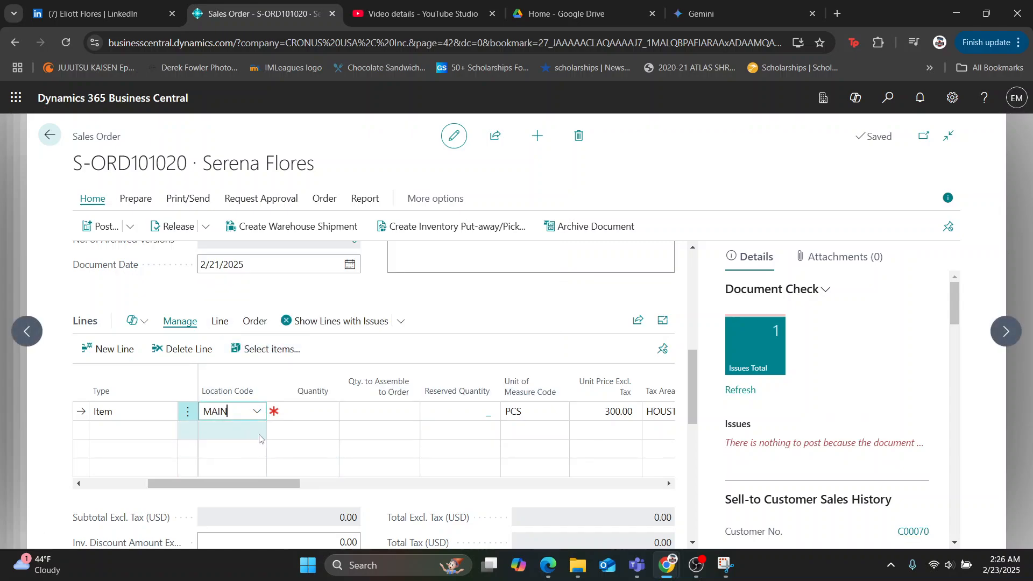
{"action": "left_click", "coordinate": [308, 408]}
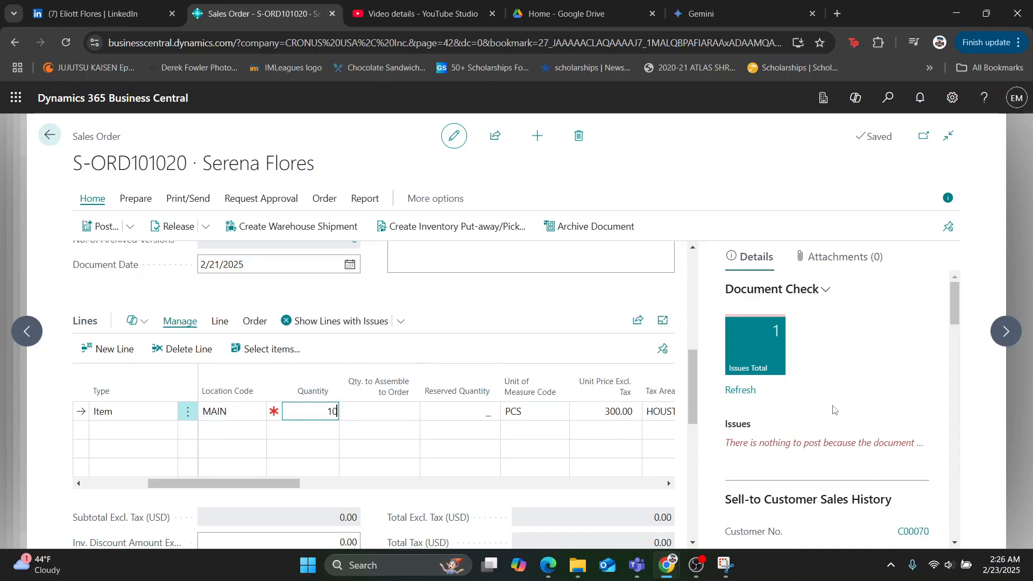
Review the line's tax details and order totals, and set the Gold Earrings line's Qty. to Ship to 5.
{"action": "left_click_drag", "start_coordinate": [252, 487], "coordinate": [294, 488]}
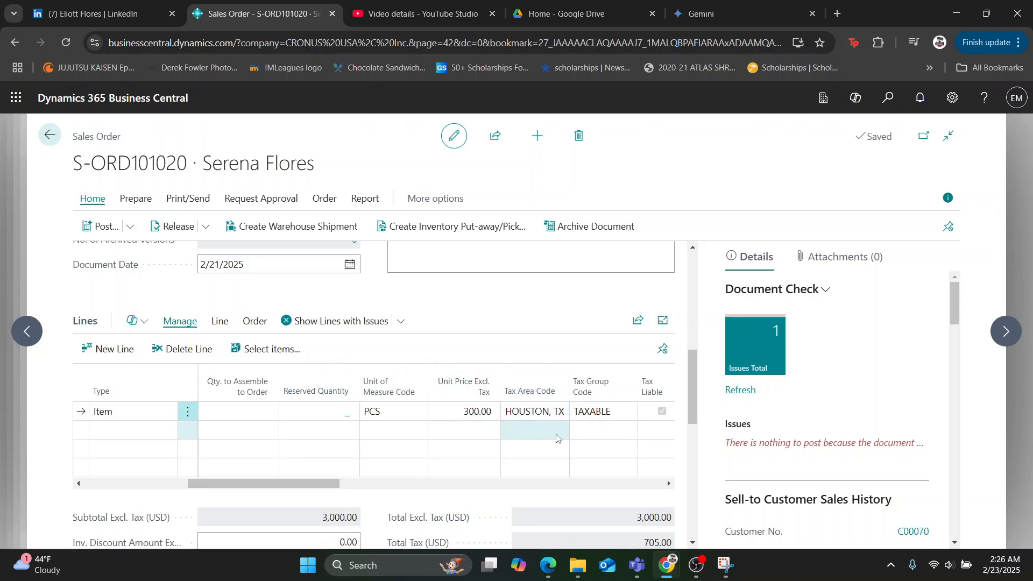
{"action": "left_click_drag", "start_coordinate": [311, 482], "coordinate": [336, 484]}
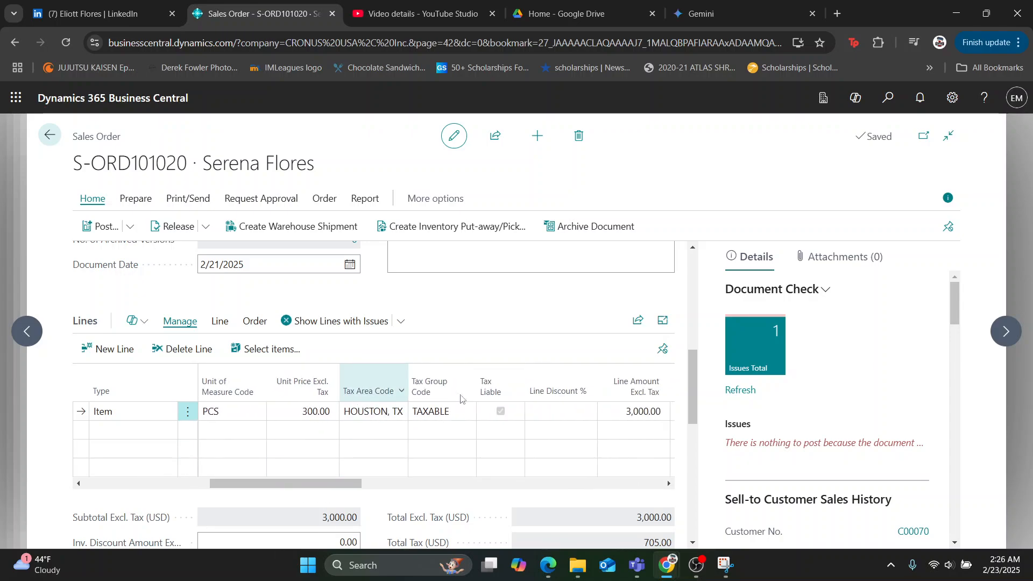
{"action": "left_click_drag", "start_coordinate": [693, 411], "coordinate": [693, 439]}
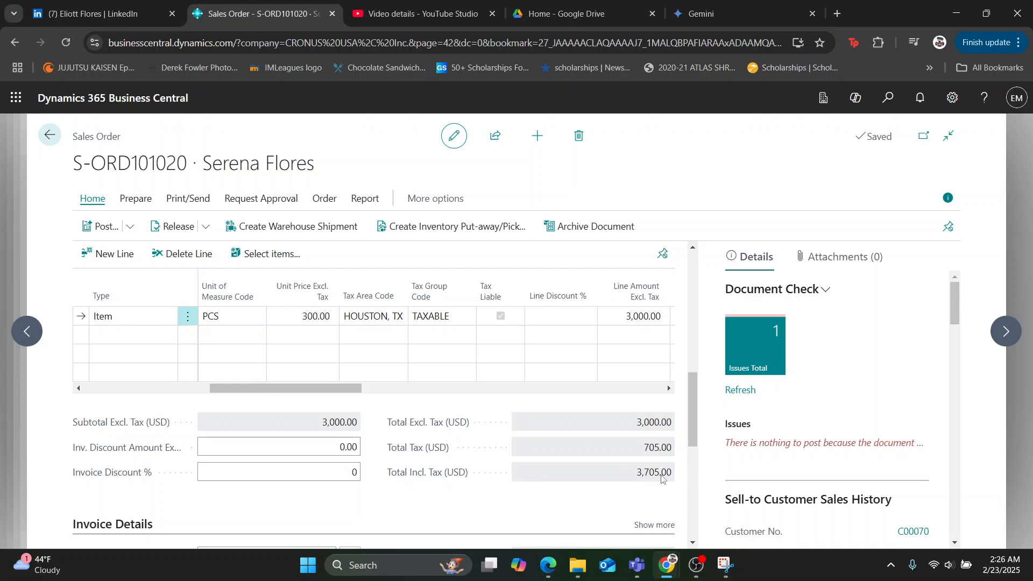
{"action": "left_click_drag", "start_coordinate": [334, 389], "coordinate": [371, 391]}
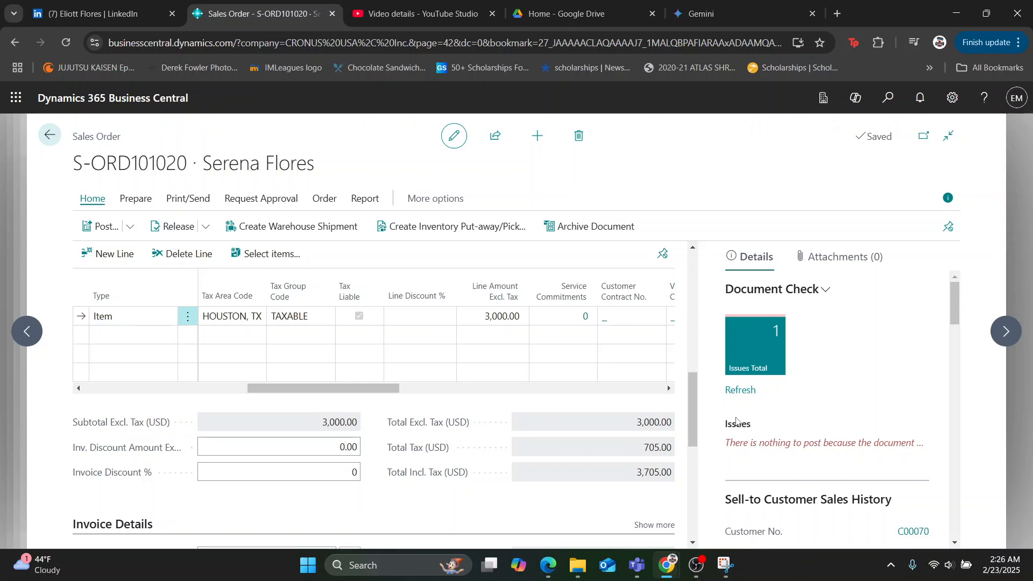
{"action": "left_click_drag", "start_coordinate": [289, 388], "coordinate": [378, 389]}
{"action": "left_click", "coordinate": [516, 312]}
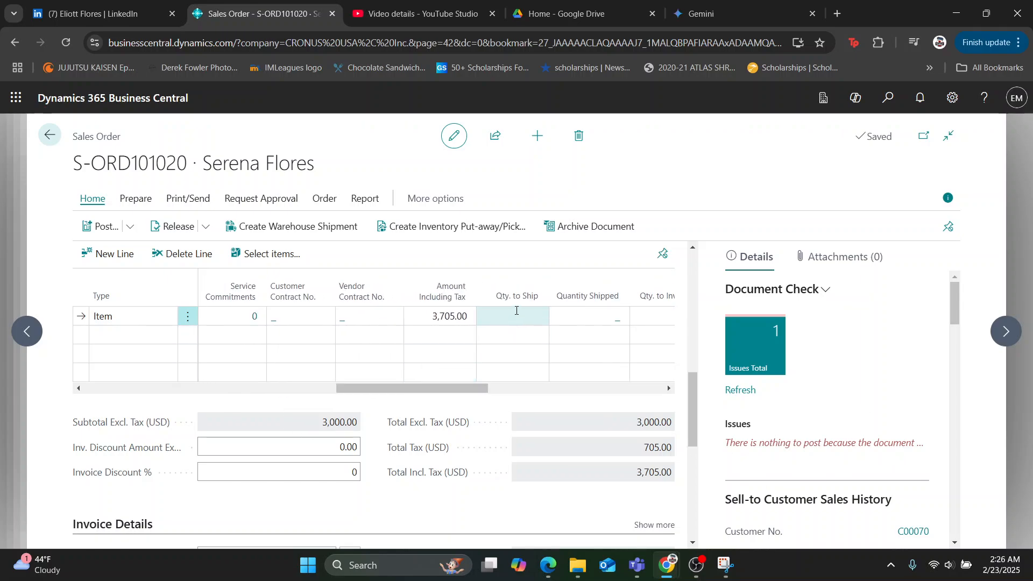
{"action": "type", "text": "5"}
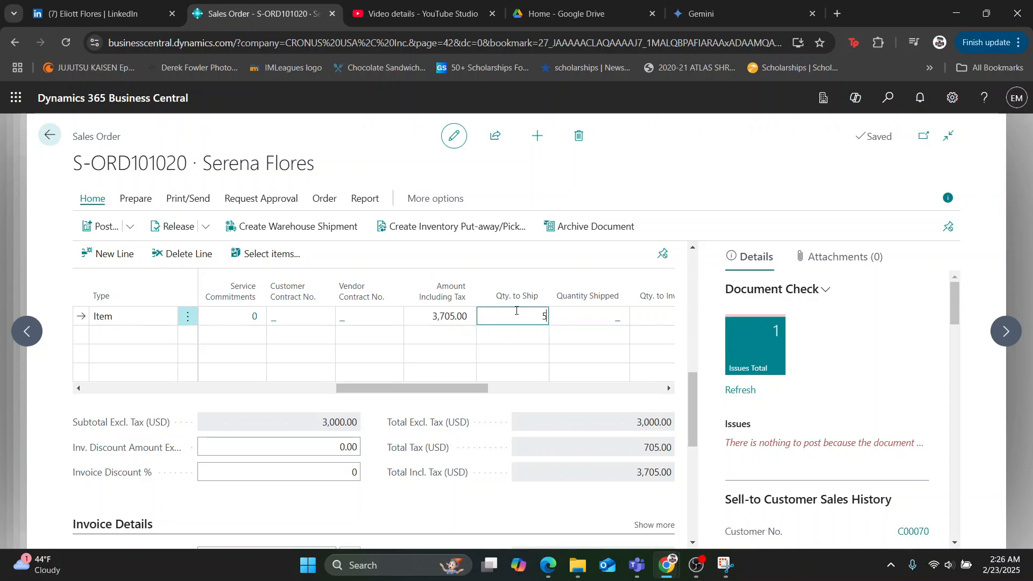
{"action": "left_click", "coordinate": [561, 254]}
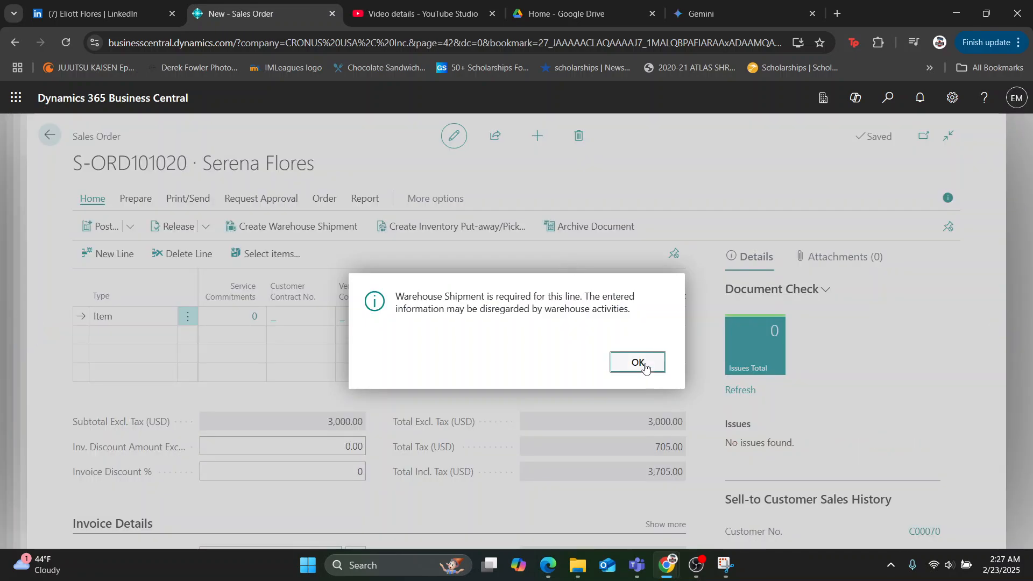
{"action": "left_click", "coordinate": [645, 368]}
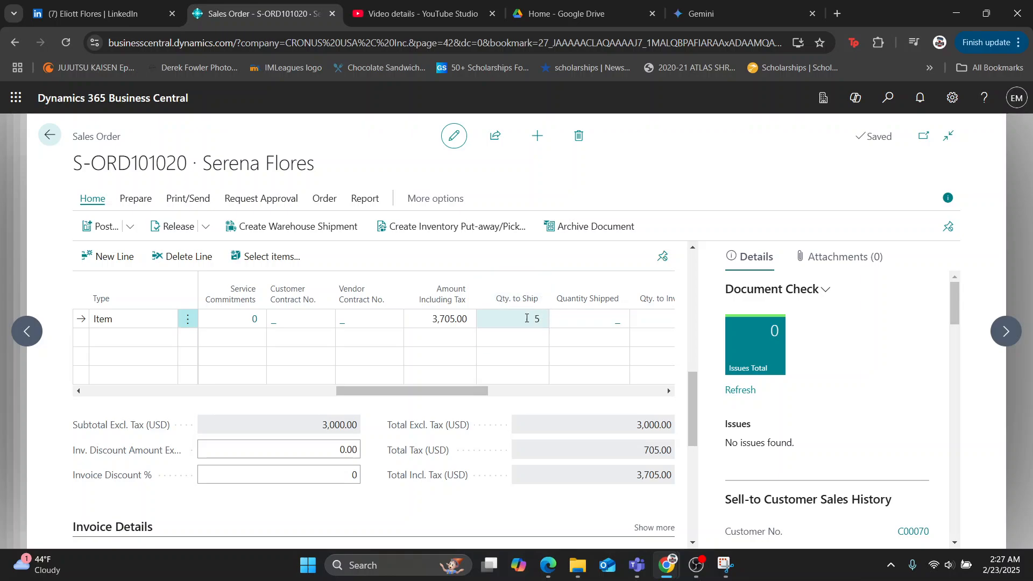
Look at the sales order's shipping and invoicing choices for posting, and cancel without posting.
{"action": "left_click_drag", "start_coordinate": [462, 391], "coordinate": [66, 406]}
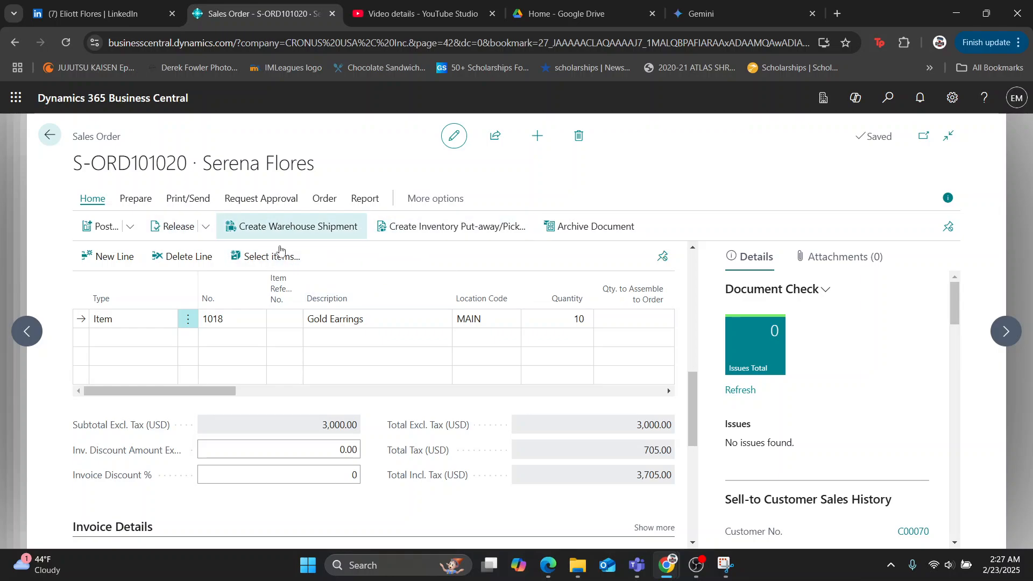
{"action": "left_click", "coordinate": [130, 226]}
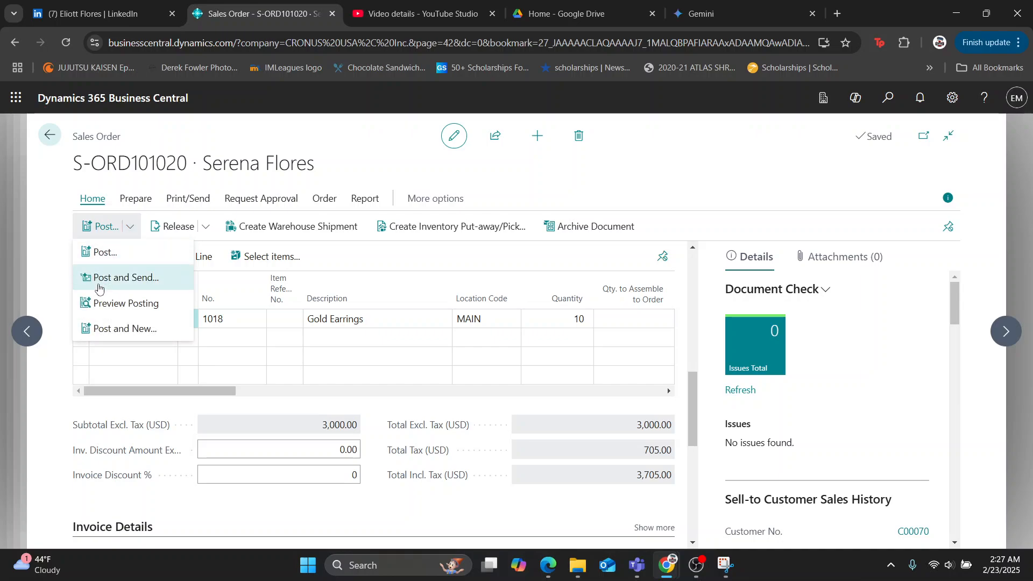
{"action": "left_click", "coordinate": [126, 264]}
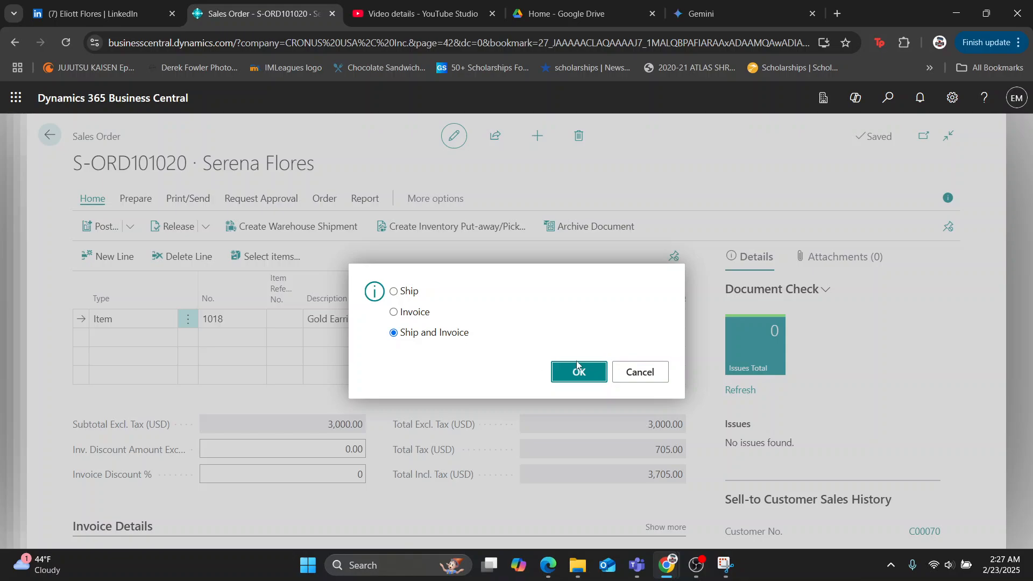
{"action": "left_click", "coordinate": [647, 379]}
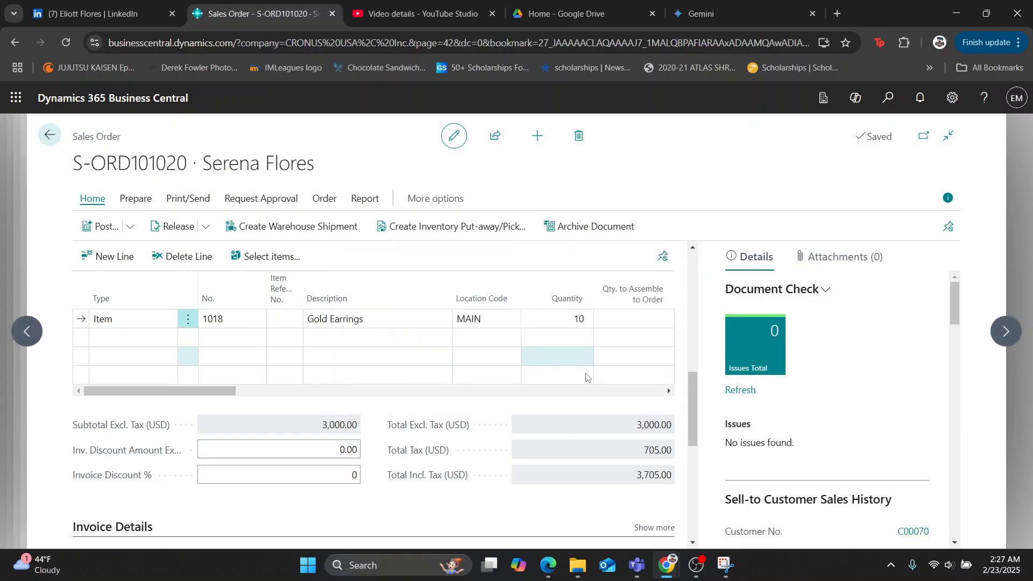
{"action": "left_click_drag", "start_coordinate": [696, 417], "coordinate": [701, 290]}
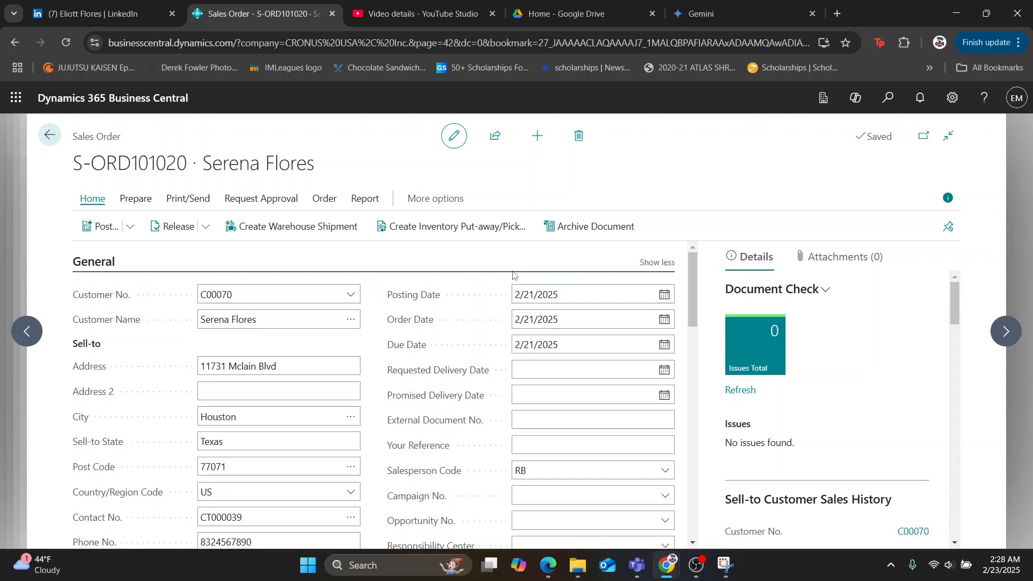
{"action": "scroll", "coordinate": [513, 275], "scroll_direction": "down", "scroll_amount": 7}
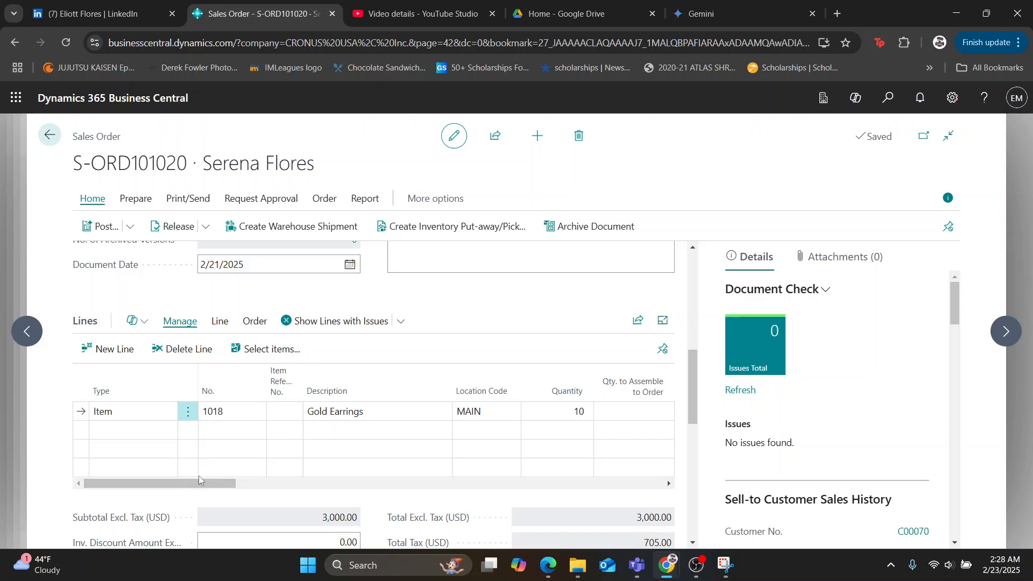